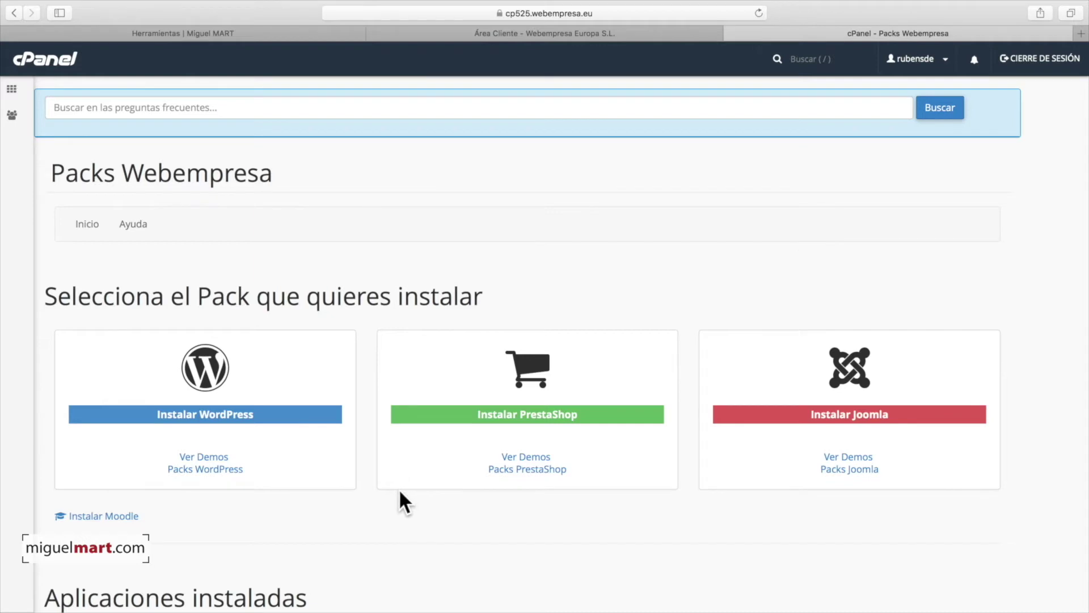
Step: Open the Instalar WordPress pack catalogue and scroll down to the plain Pack Wordpress 4.9 option
scroll(399, 492, "down", 3)
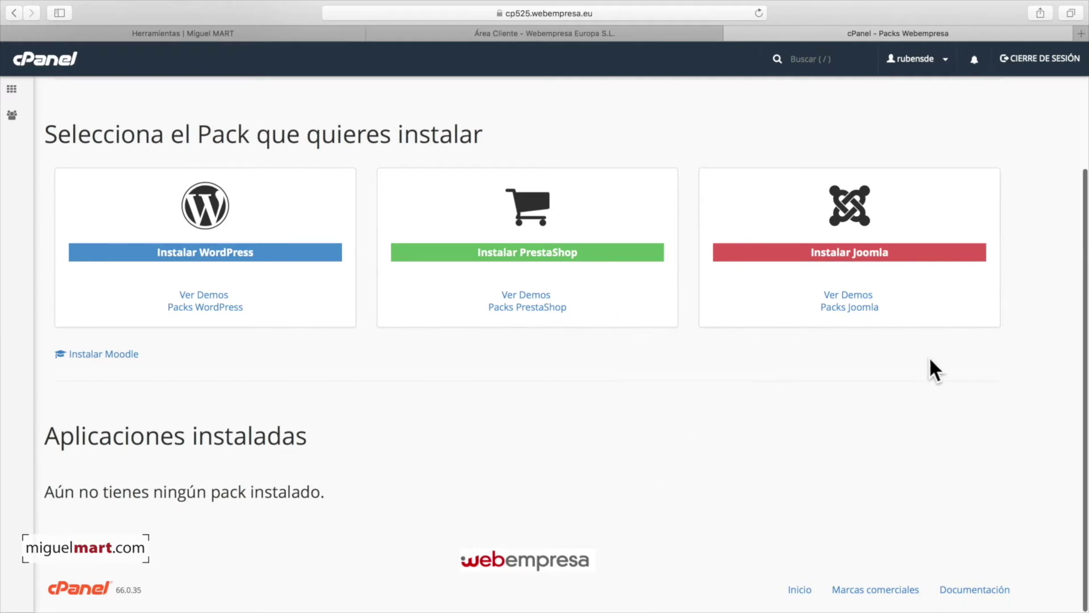
left_click(209, 258)
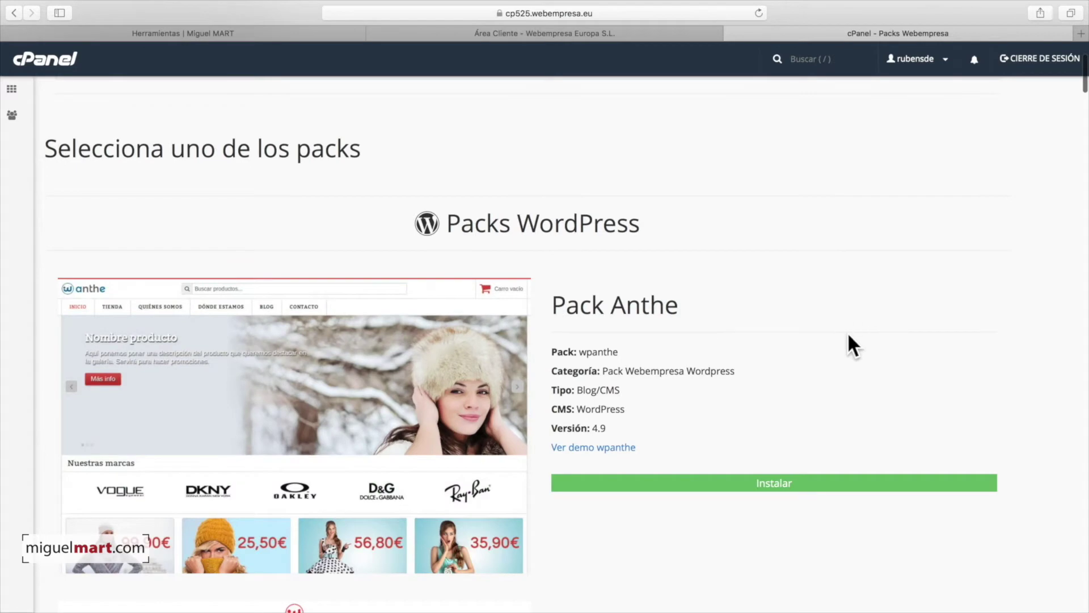
scroll(851, 343, "down", 5)
scroll(866, 427, "down", 10)
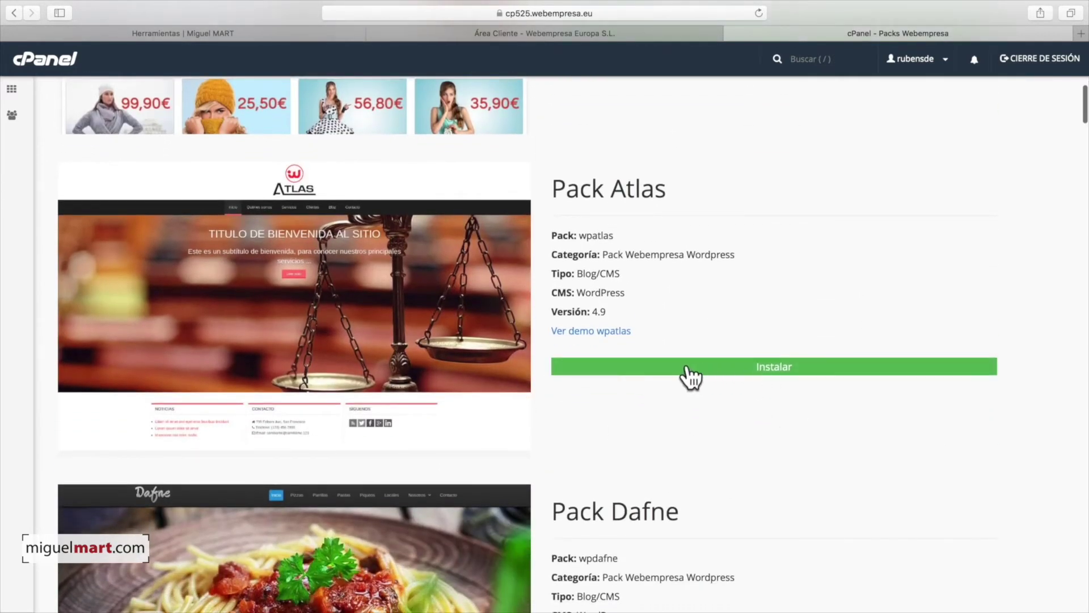
scroll(654, 366, "down", 1)
scroll(653, 366, "down", 20)
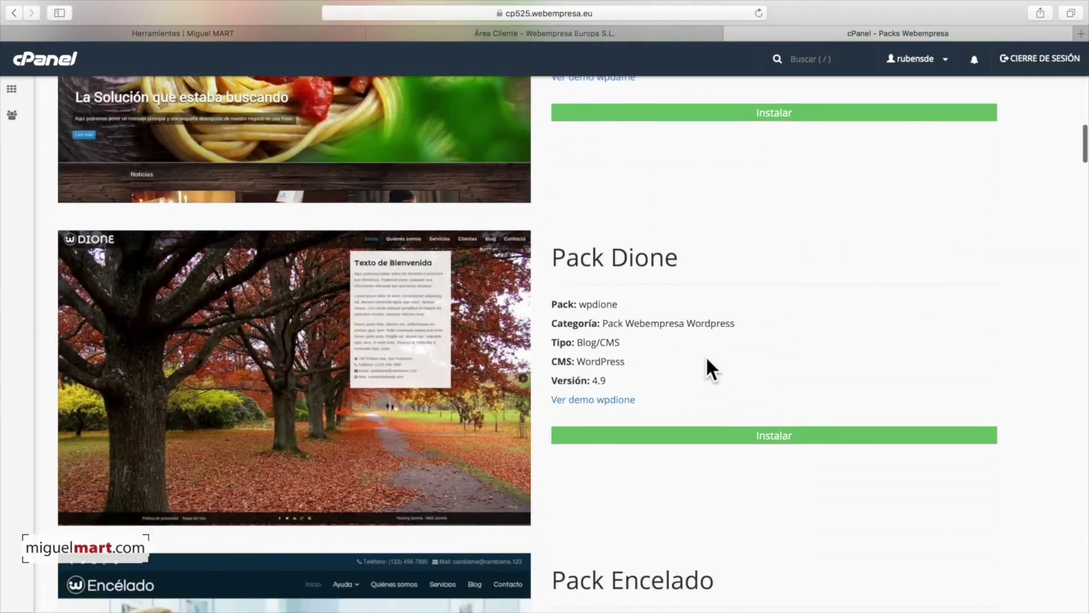
scroll(708, 359, "down", 20)
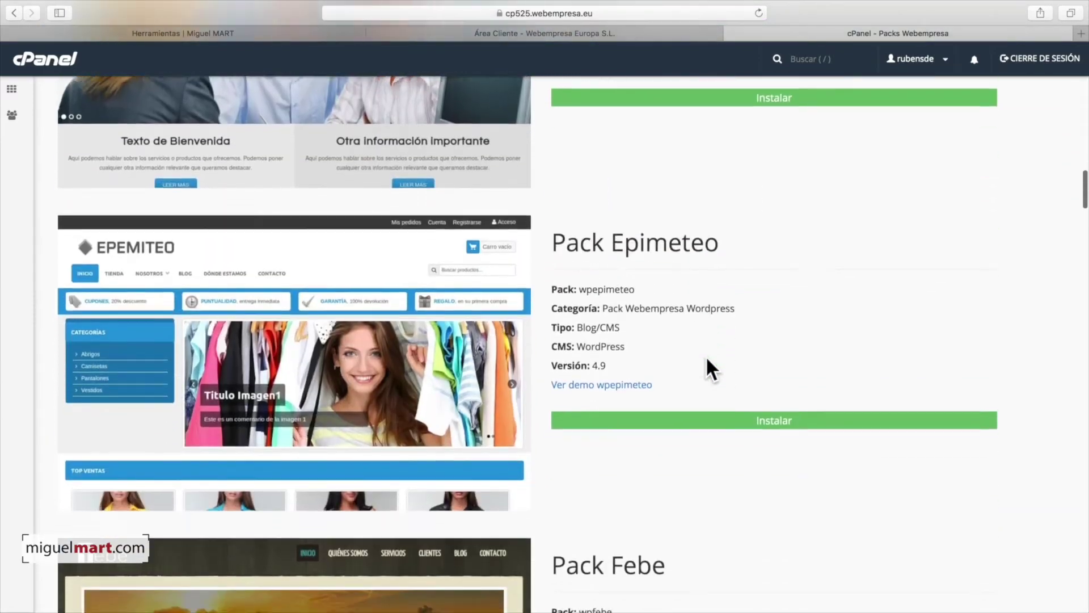
scroll(708, 359, "down", 20)
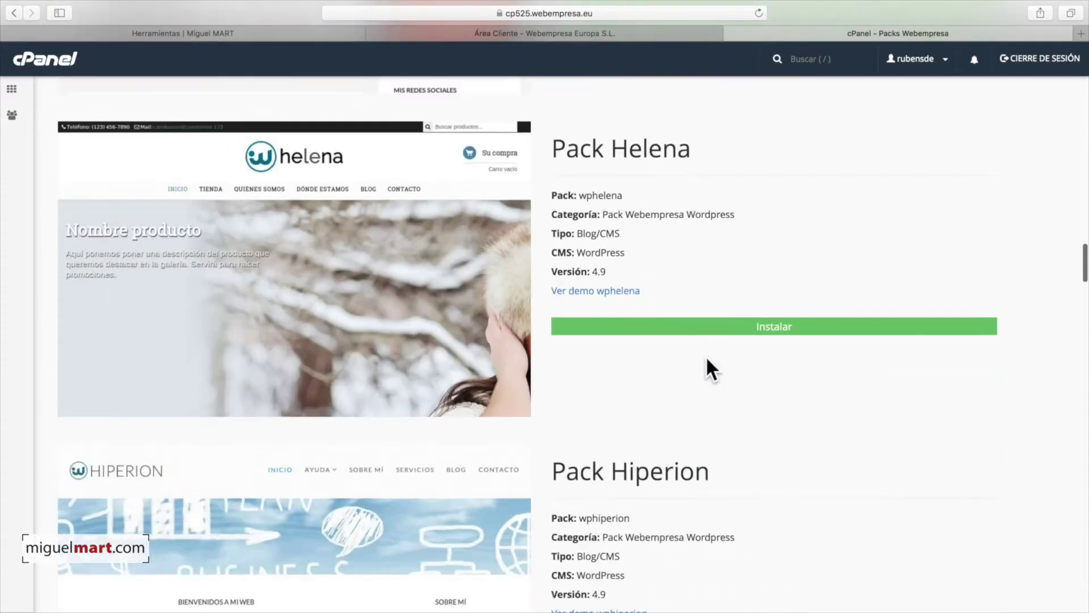
scroll(707, 359, "down", 20)
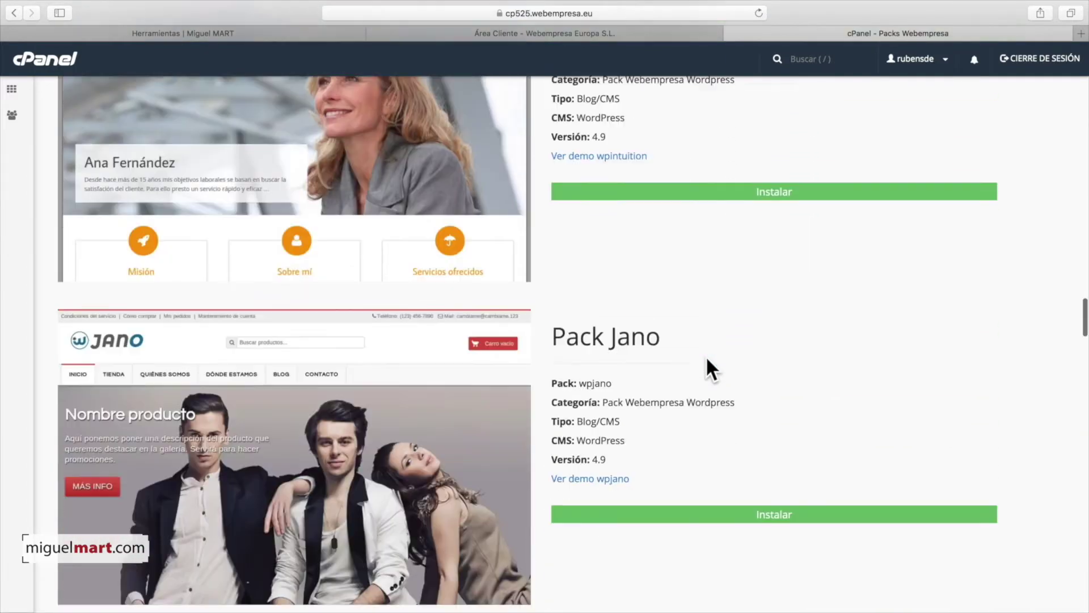
scroll(708, 368, "down", 20)
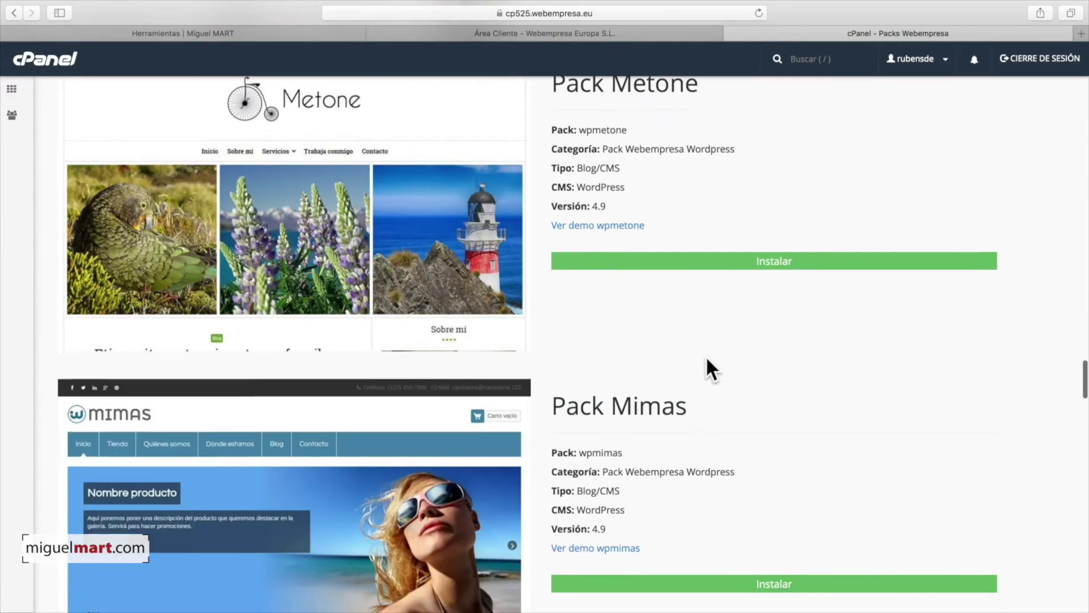
scroll(708, 359, "down", 20)
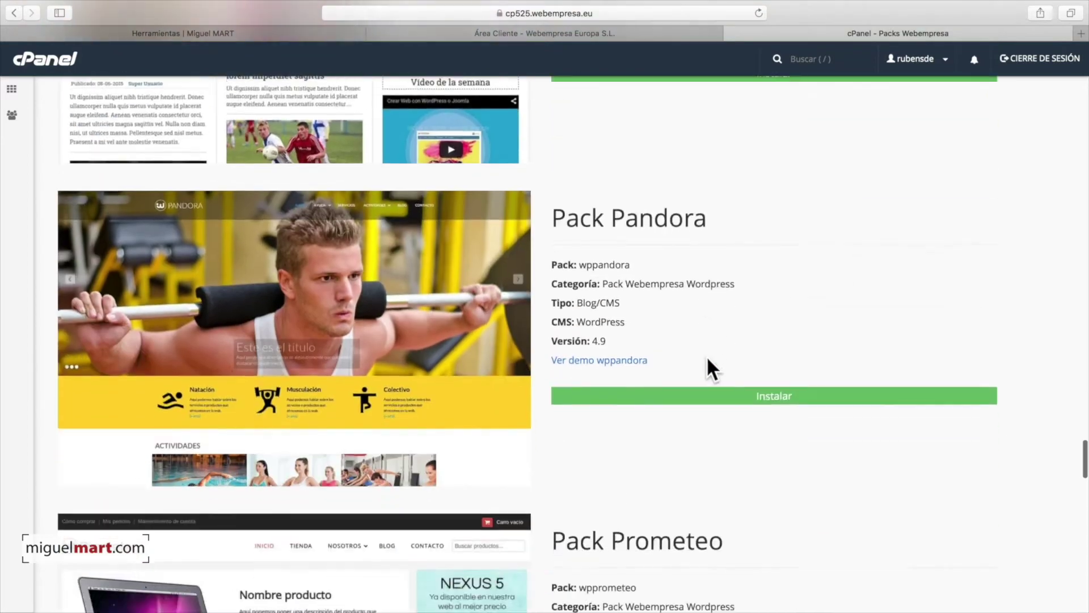
scroll(778, 368, "down", 20)
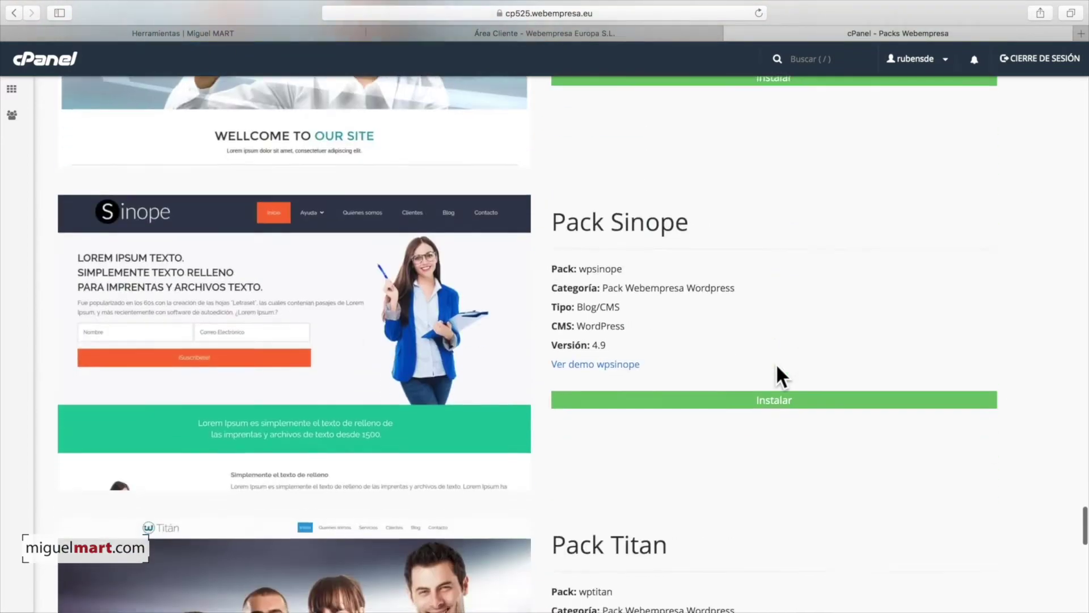
scroll(777, 367, "down", 20)
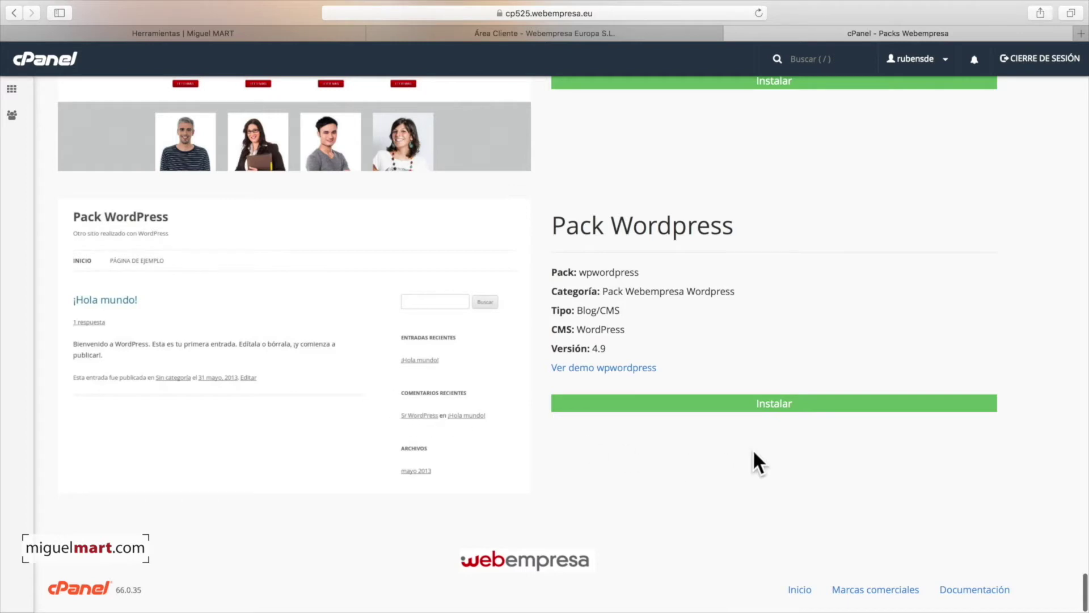
Step: Start installing Pack Wordpress and set the site name to 'Mi Web'
left_click(772, 405)
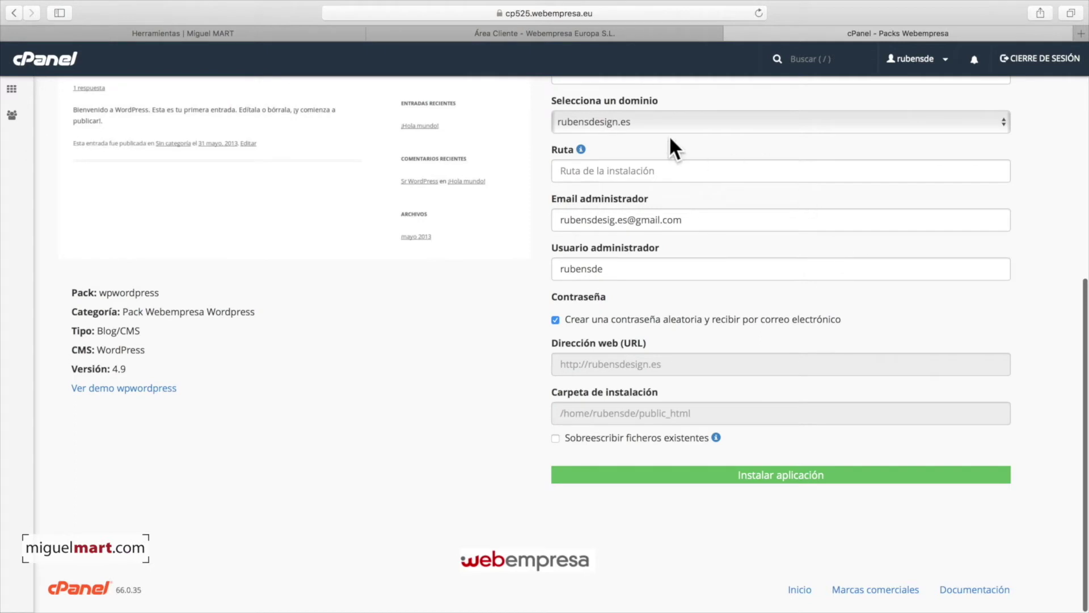
scroll(671, 145, "up", 3)
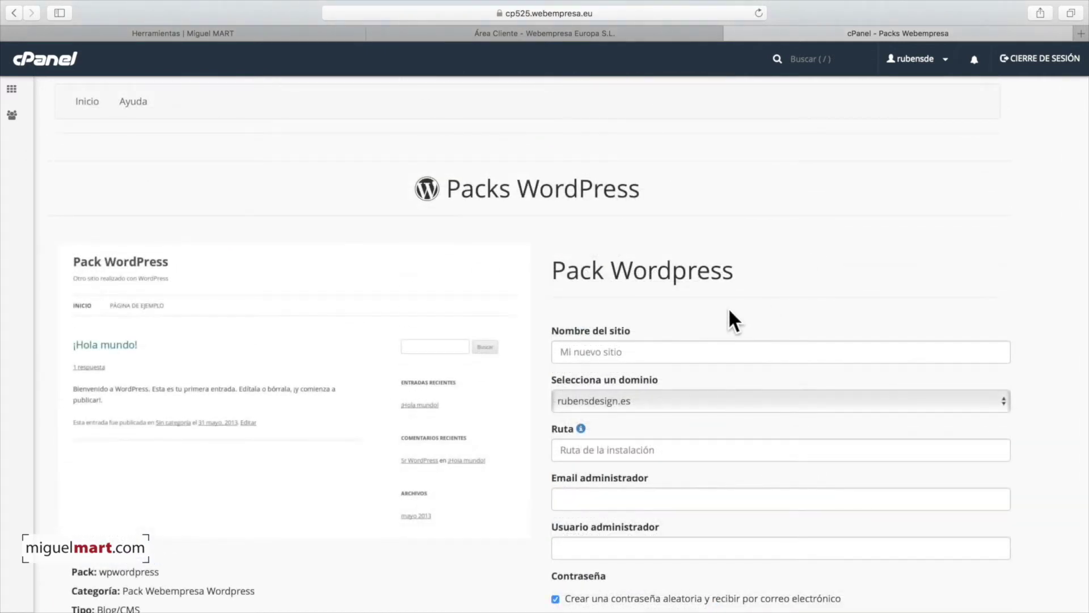
scroll(649, 384, "down", 1)
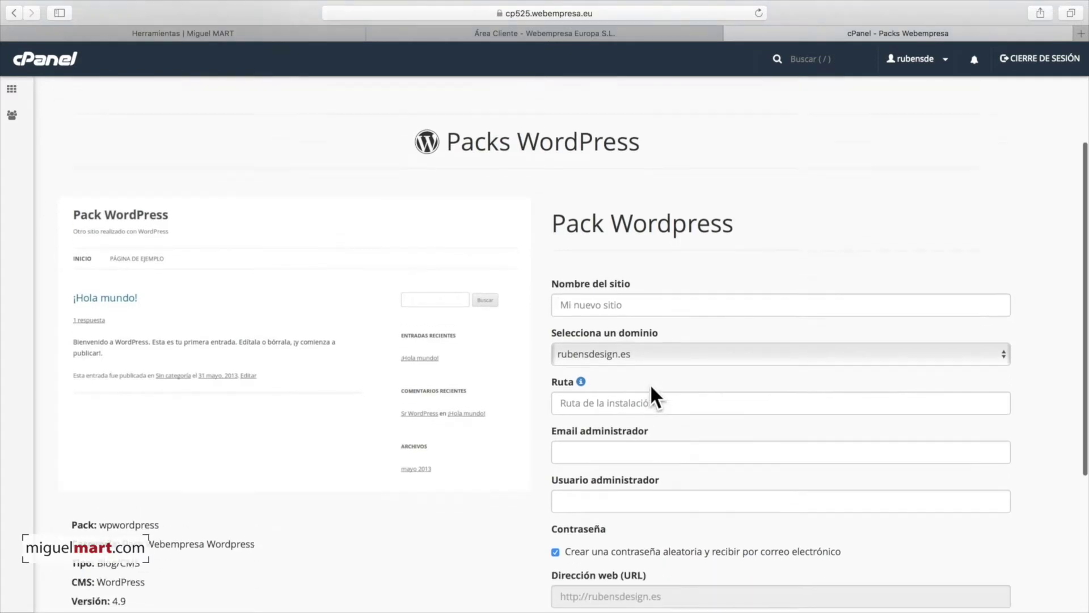
left_click(597, 337)
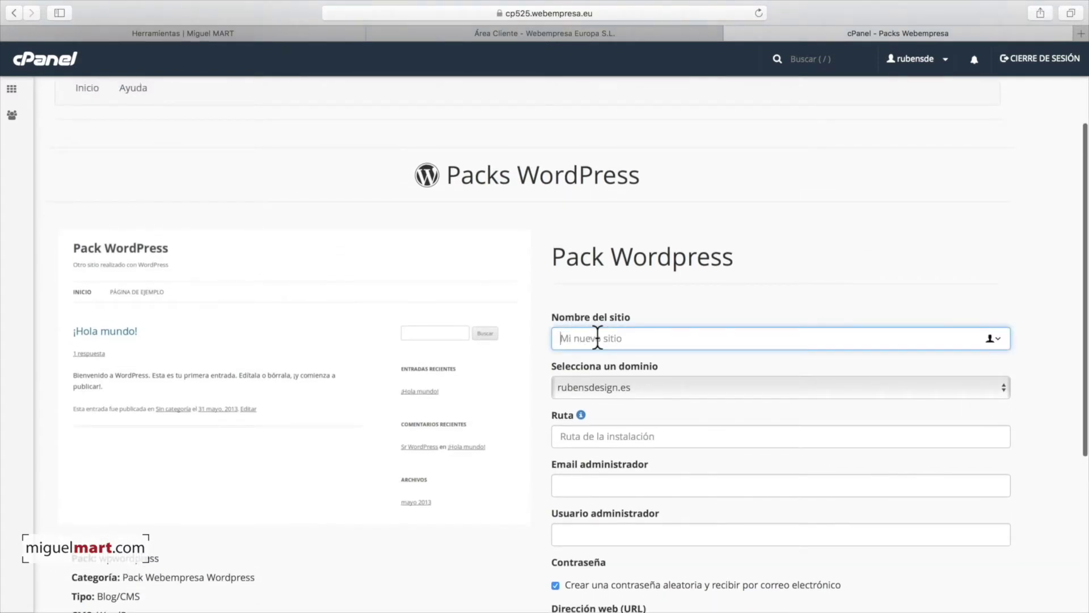
type("Mi Web")
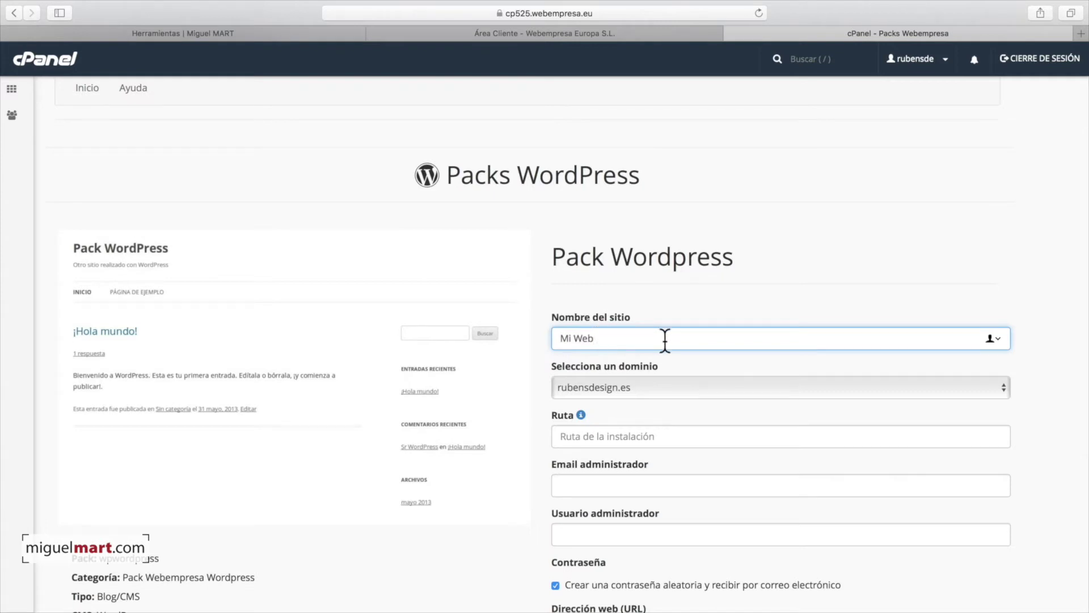
Step: Enter the administrator's e-mail address and username
scroll(663, 341, "down", 3)
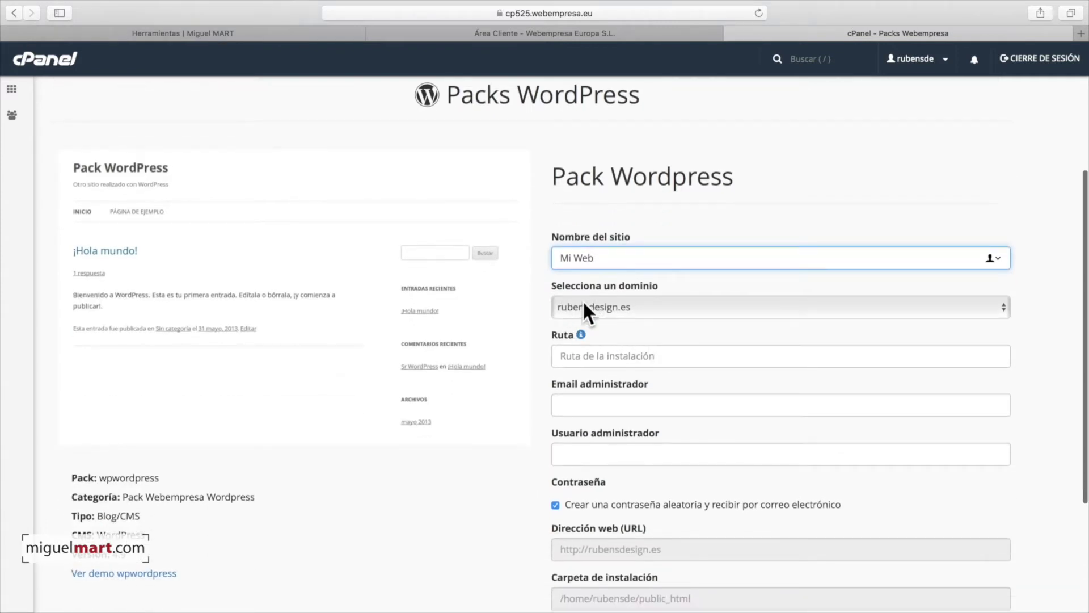
scroll(641, 320, "down", 1)
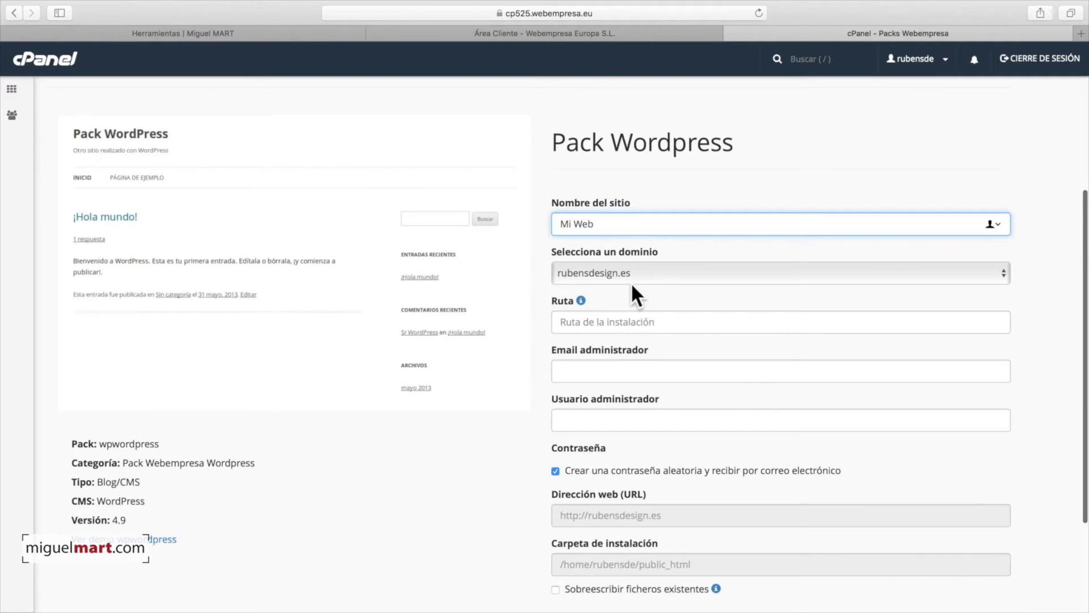
scroll(638, 305, "down", 2)
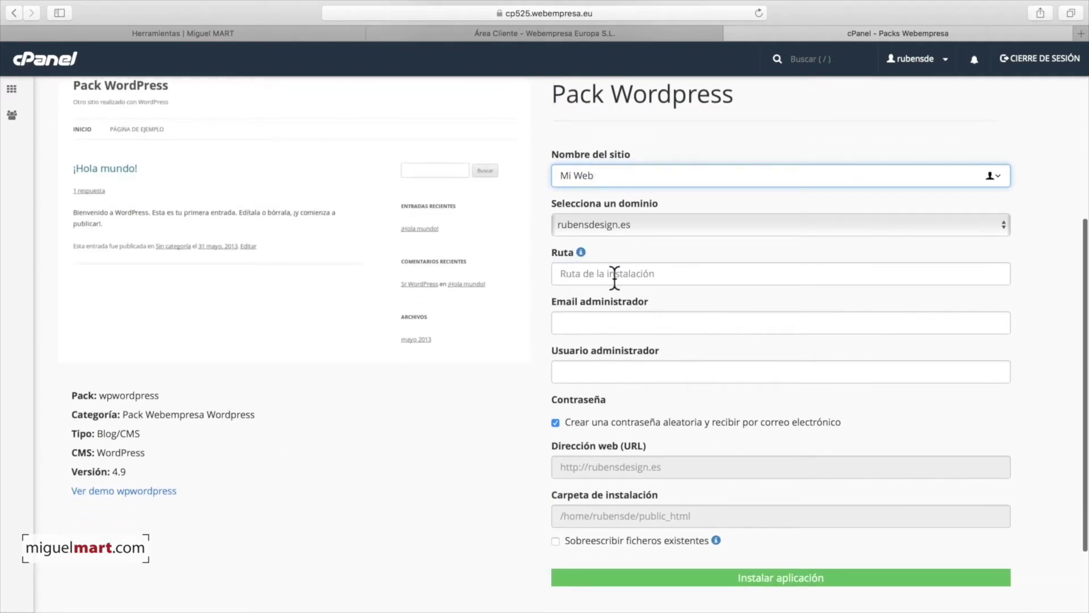
left_click(582, 316)
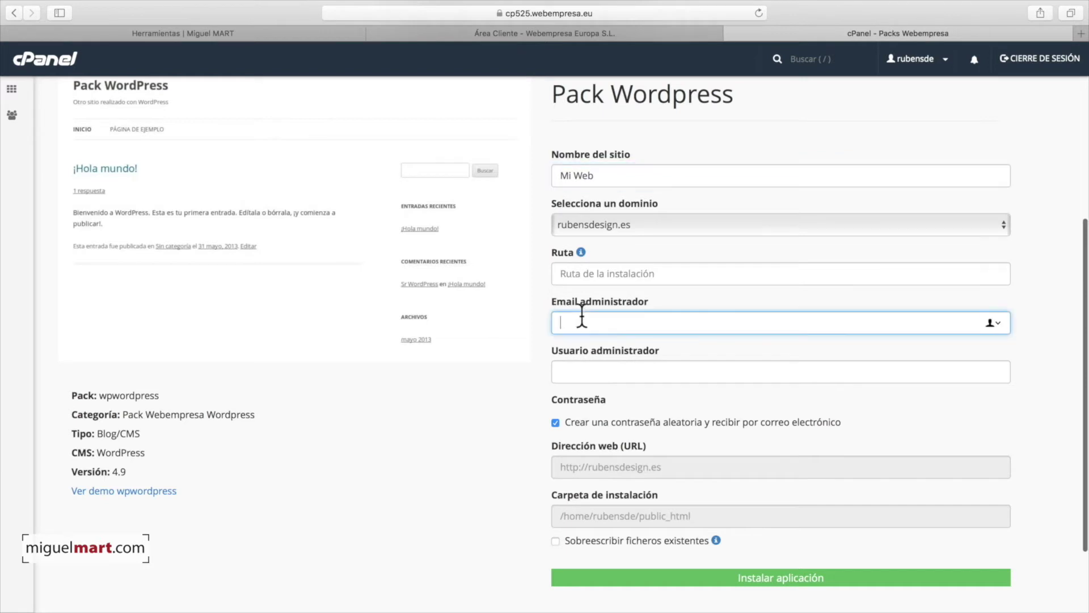
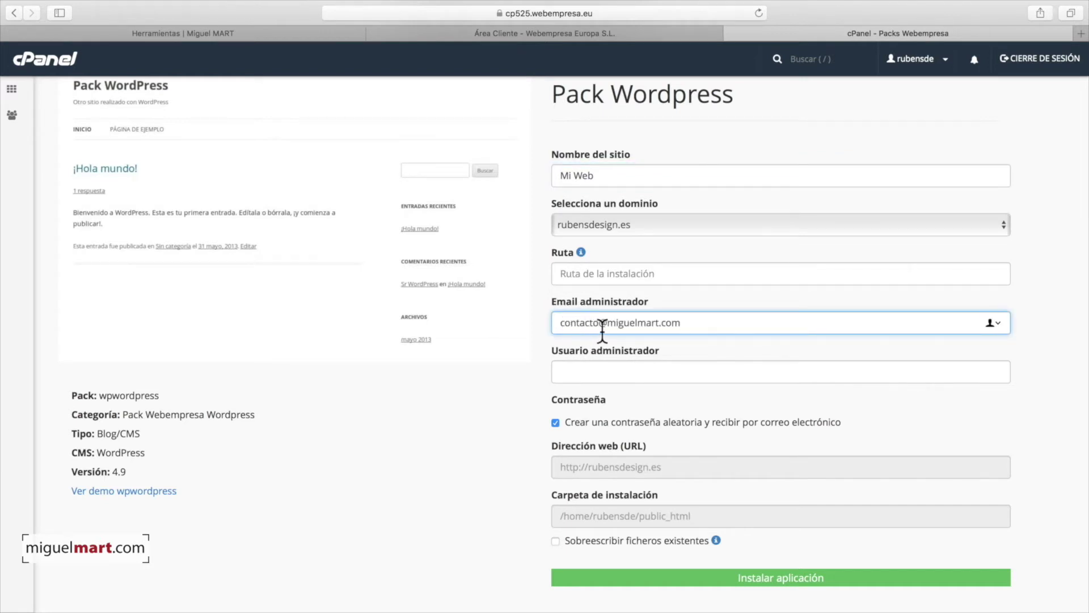
left_click(706, 345)
scroll(679, 341, "down", 2)
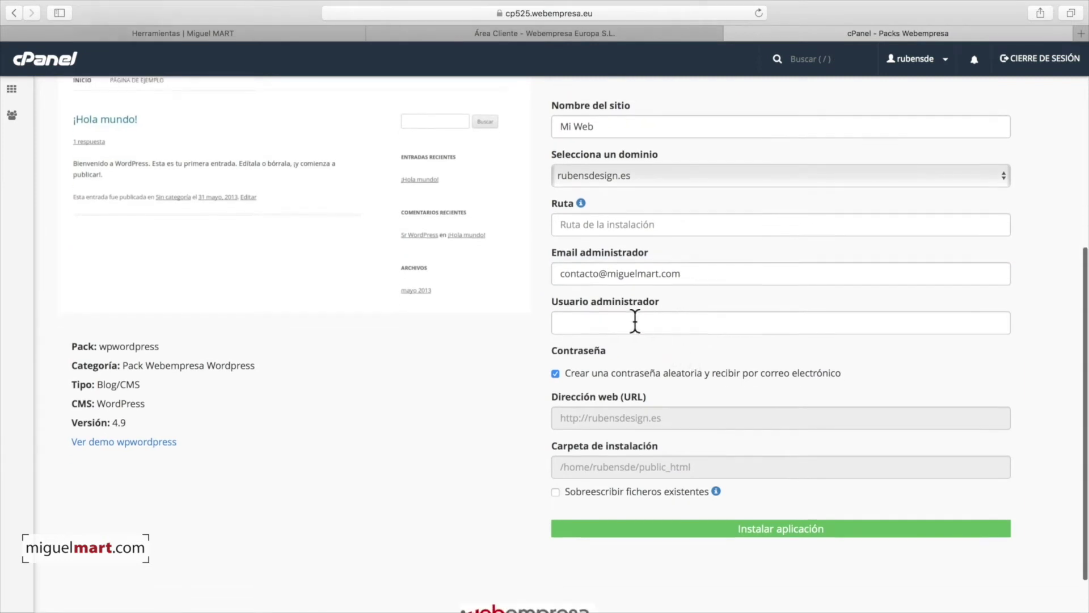
left_click(606, 323)
type("Miguel")
left_click(635, 338)
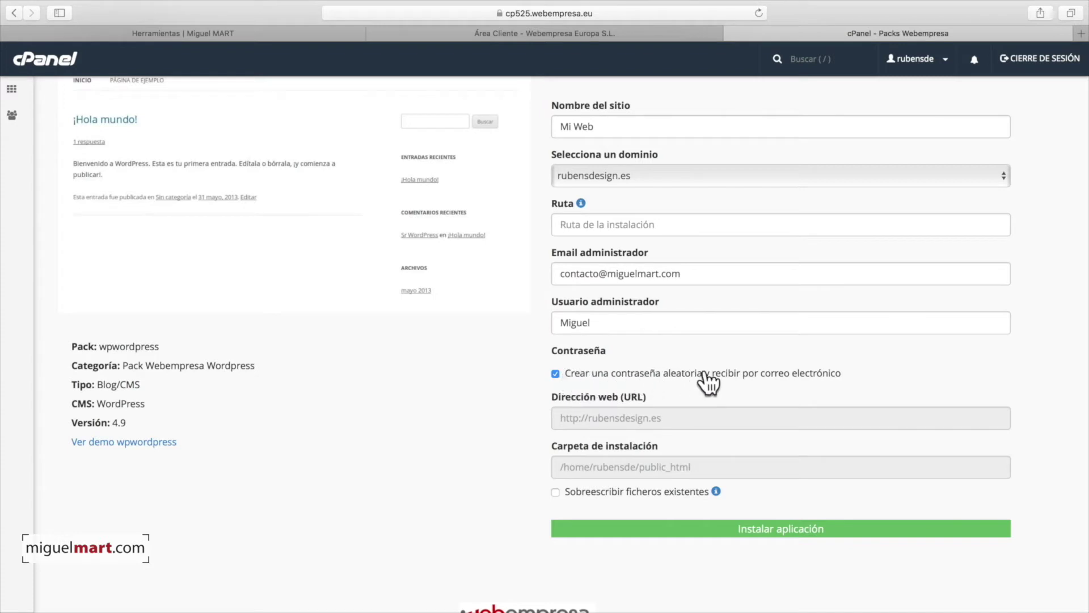
Step: Enable Sobreescribir ficheros existentes and confirm overwriting the existing files
scroll(783, 380, "down", 2)
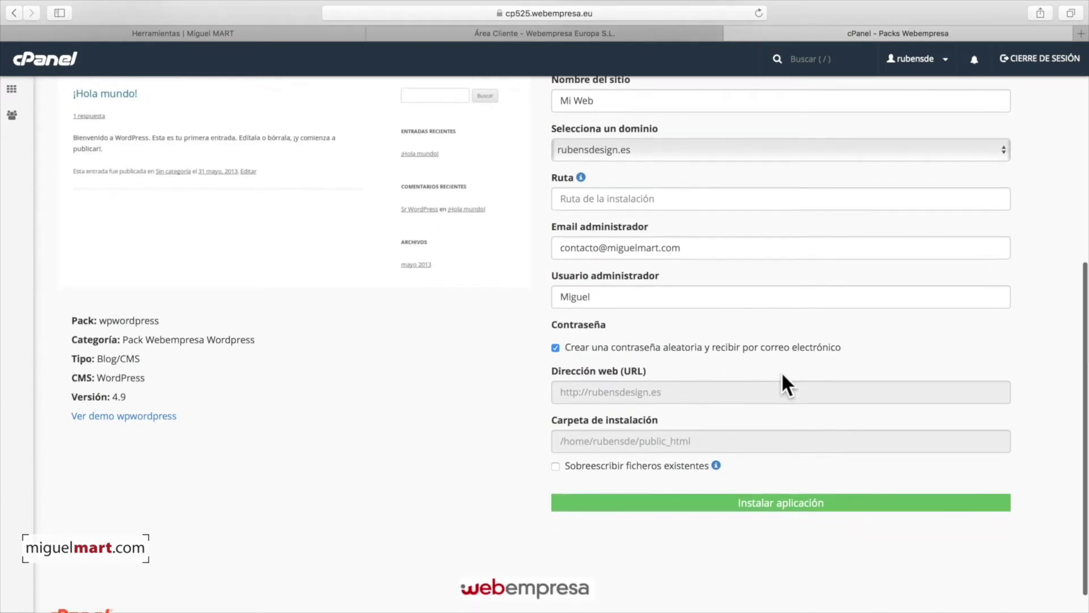
scroll(632, 364, "down", 1)
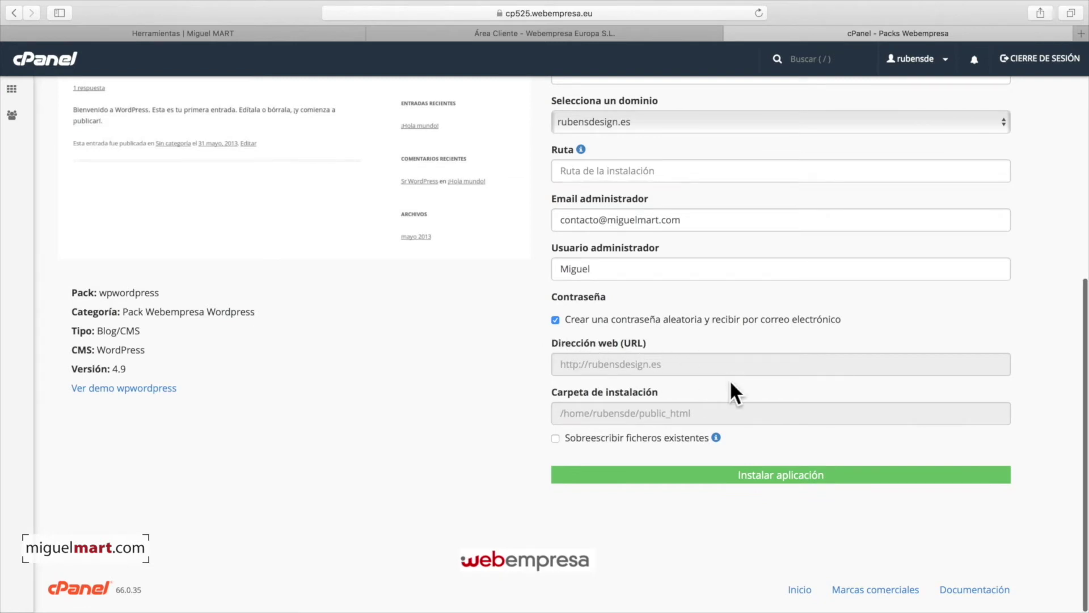
left_click(555, 438)
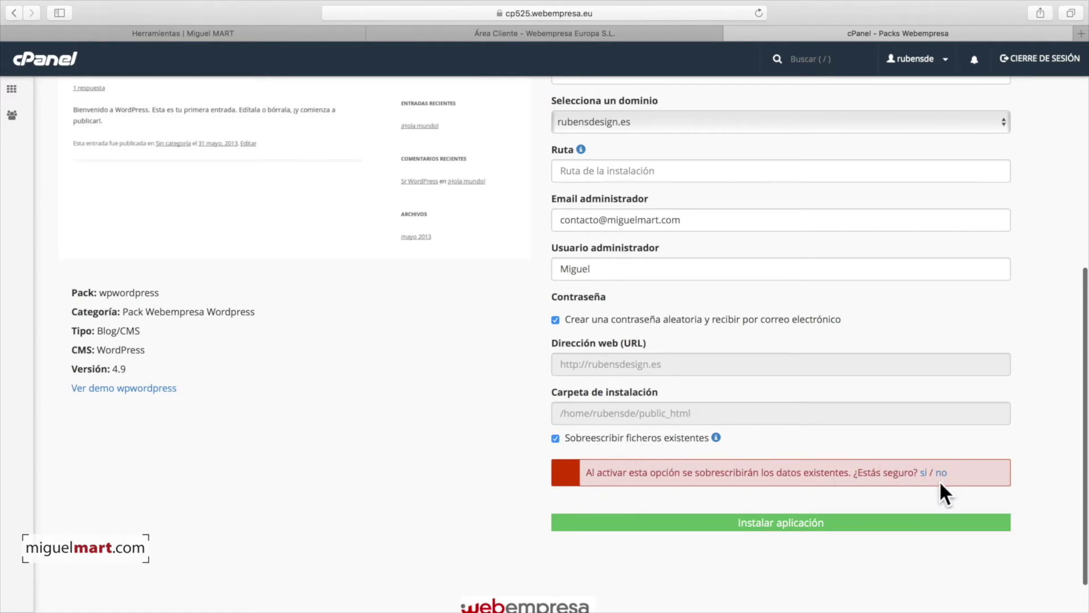
left_click(924, 475)
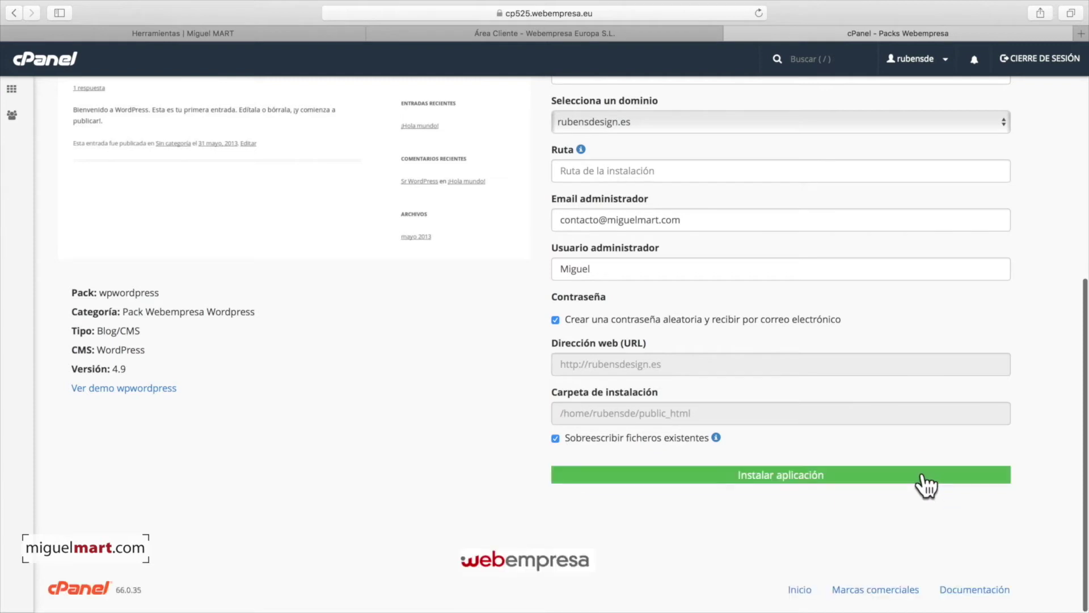
Step: Launch the Pack Wordpress installation for Mi Web
left_click(792, 479)
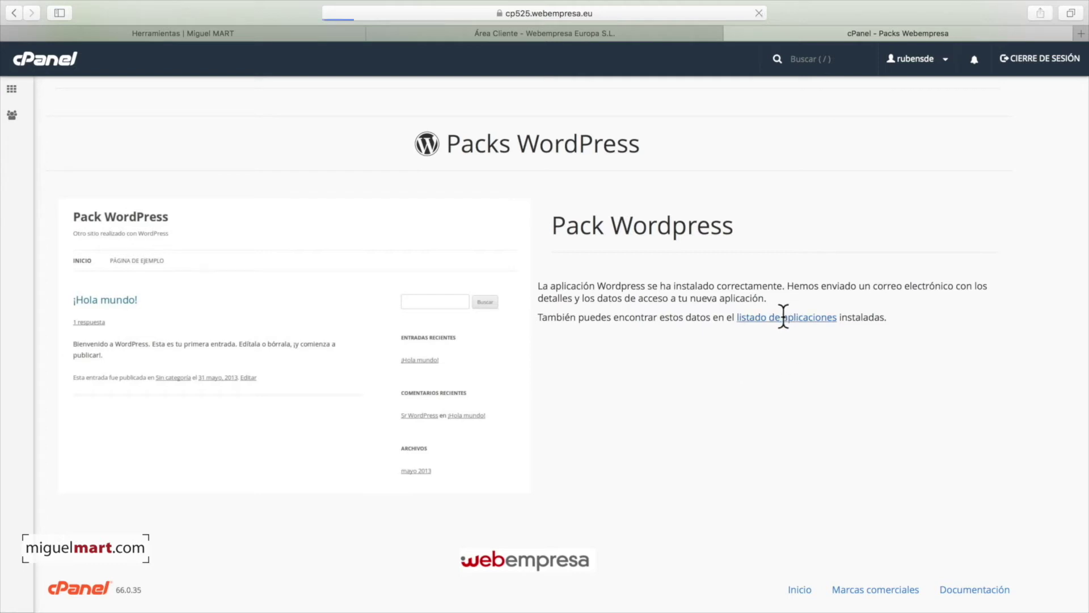
scroll(583, 332, "down", 5)
scroll(307, 346, "down", 1)
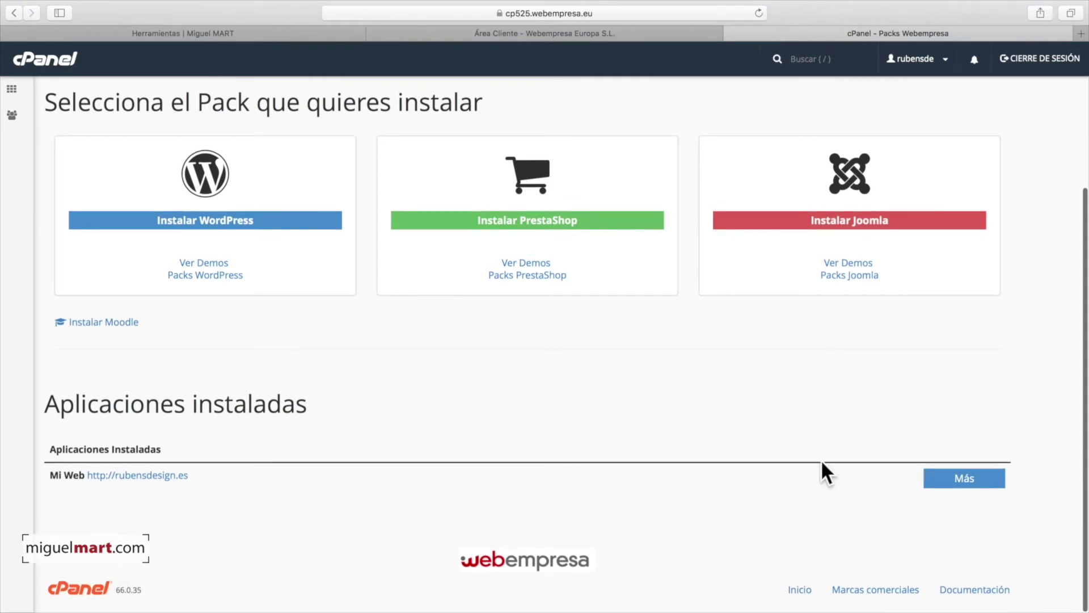
Step: Open the installed Mi Web site at rubensdesign.es from Aplicaciones instaladas
left_click(959, 482)
scroll(921, 471, "down", 5)
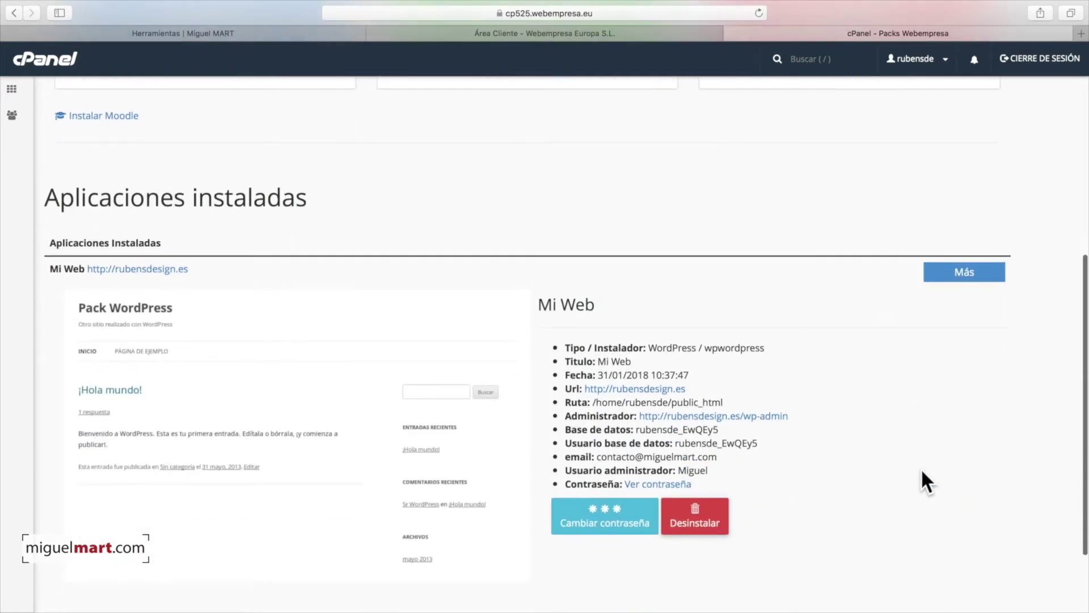
scroll(921, 470, "down", 2)
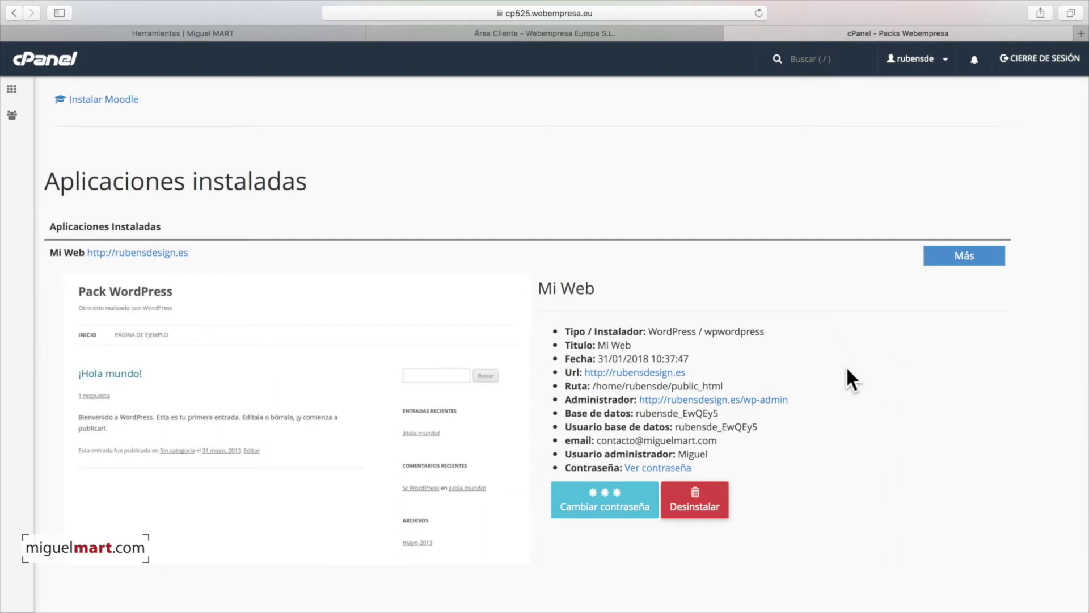
left_click(667, 372)
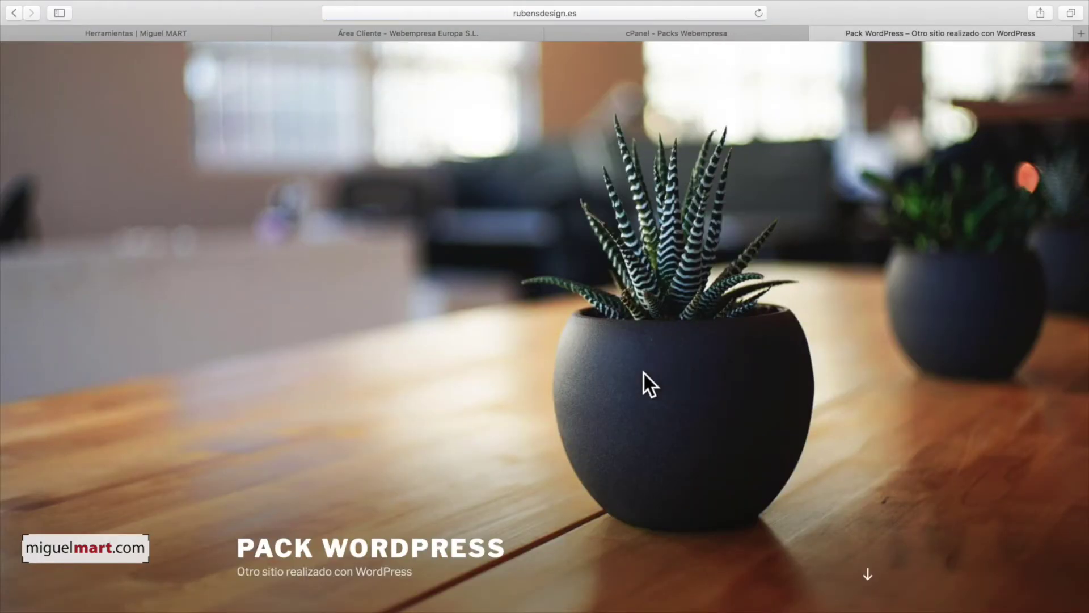
Step: Review the ¡Hola mundo! front page down to the footer, then select the address bar
scroll(604, 389, "down", 8)
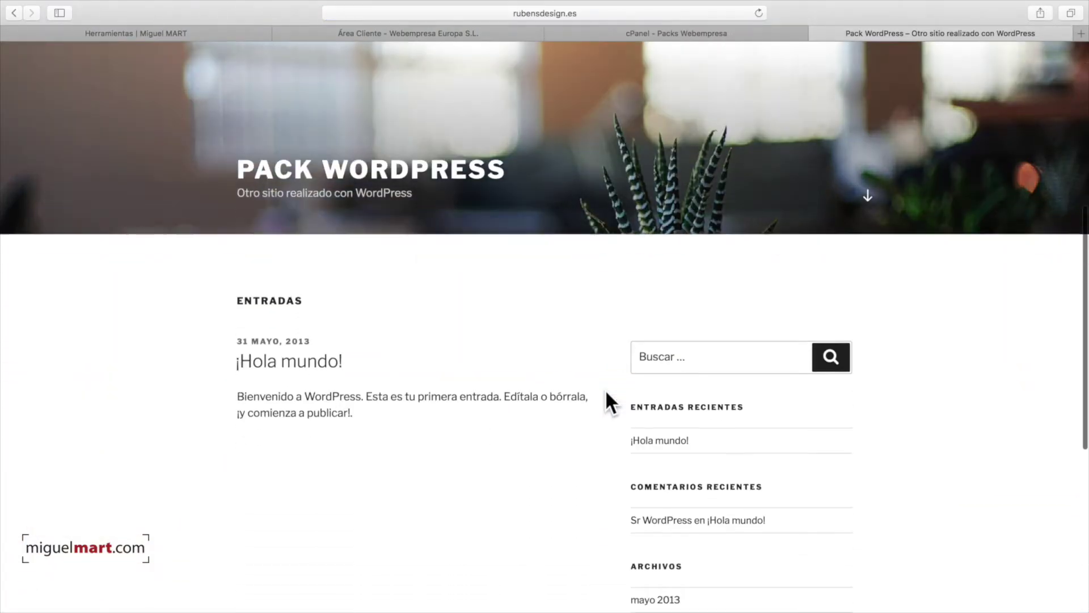
scroll(605, 389, "down", 5)
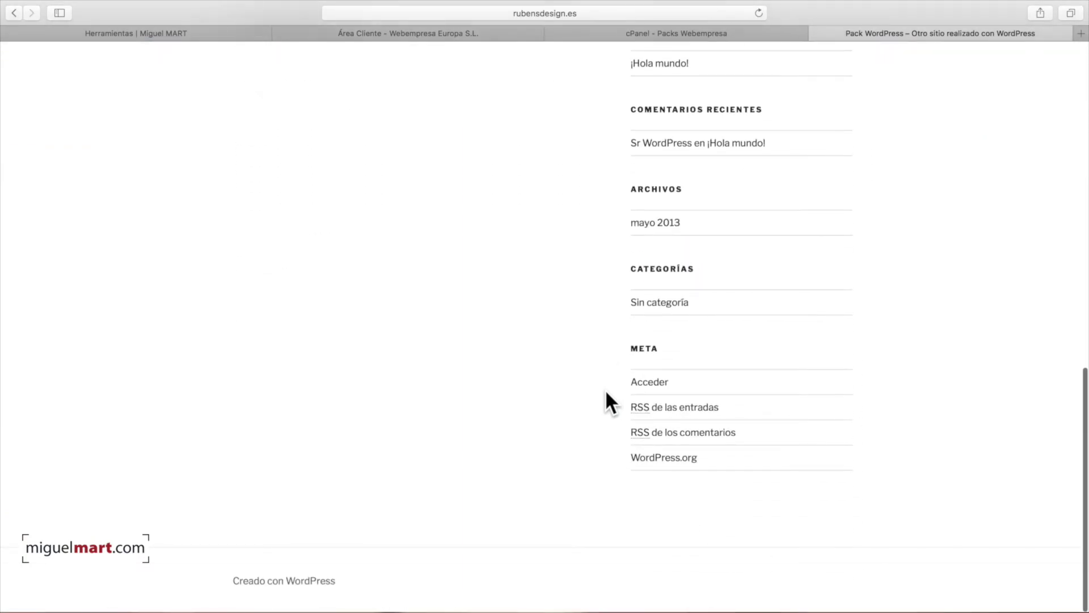
scroll(604, 390, "up", 15)
scroll(606, 390, "down", 8)
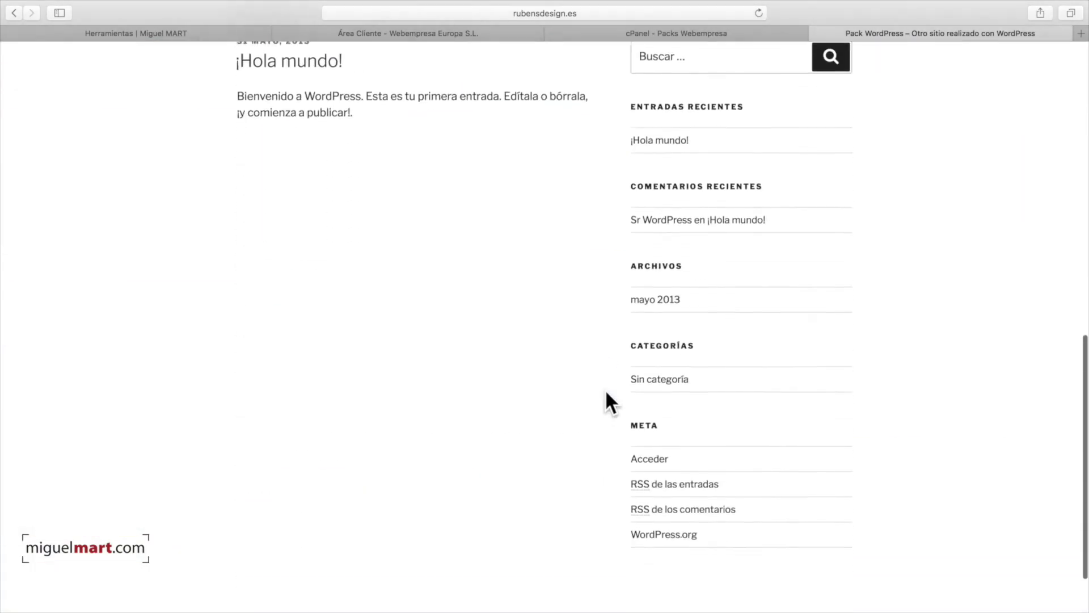
scroll(606, 390, "up", 10)
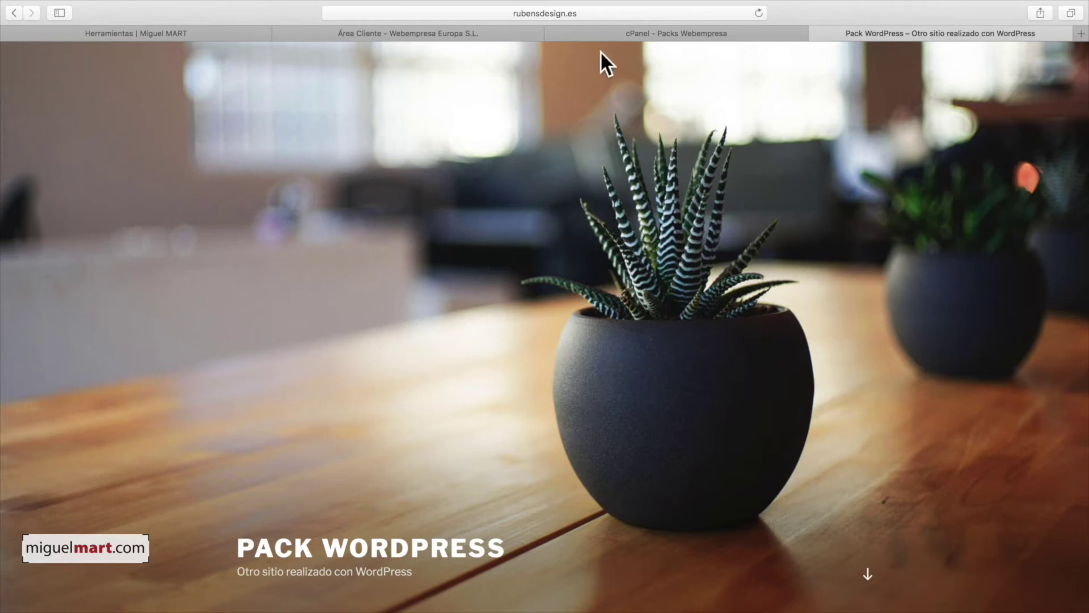
left_click(607, 12)
Step: Go to rubensdesign.es/wp-admin and log in with the administrator username and password
left_click(522, 13)
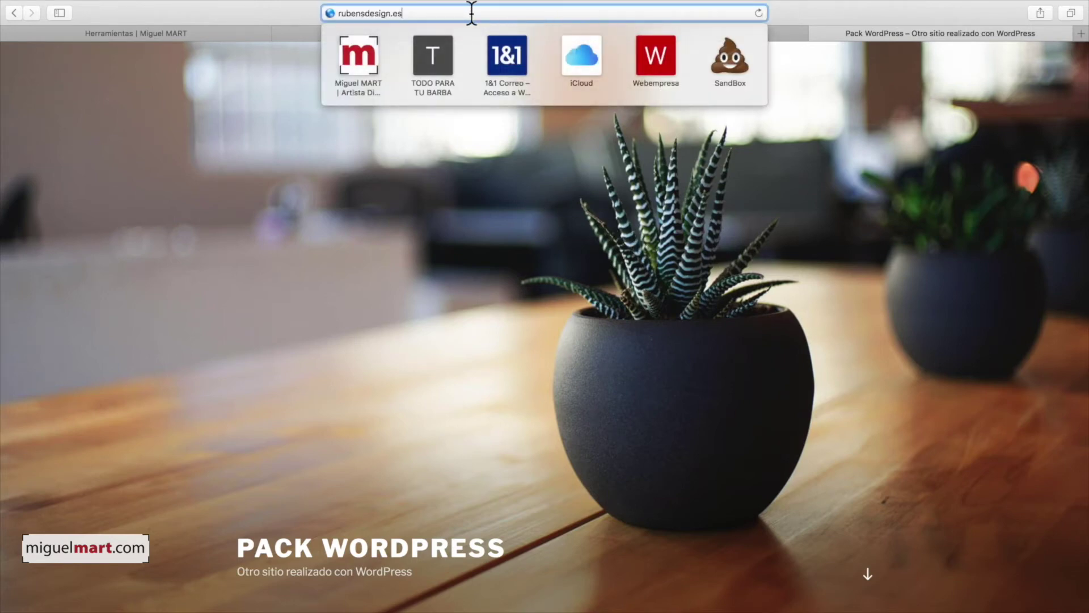
type("/")
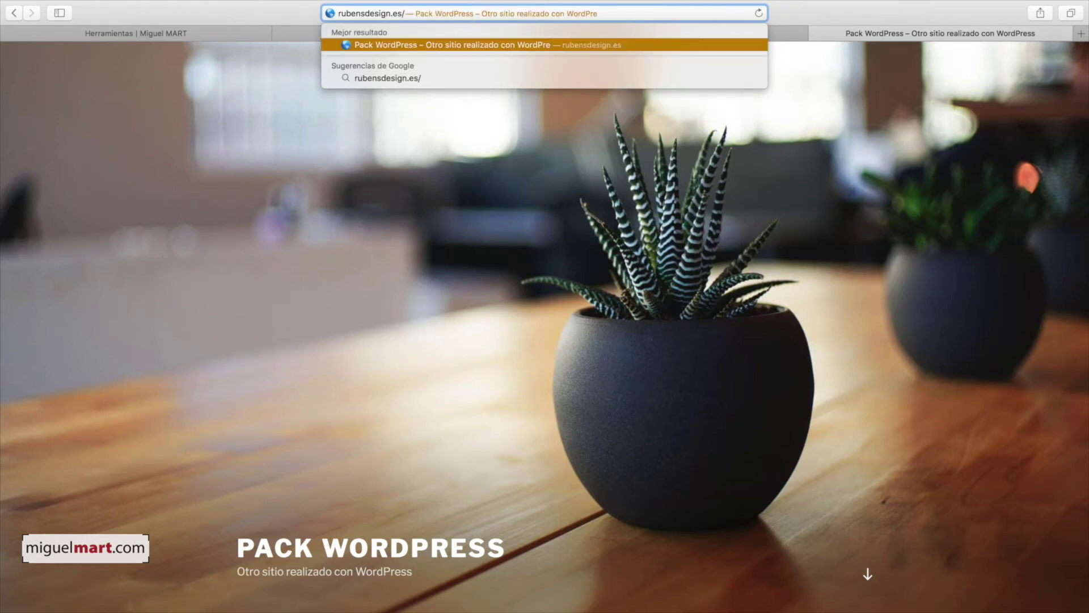
type("wp-admin")
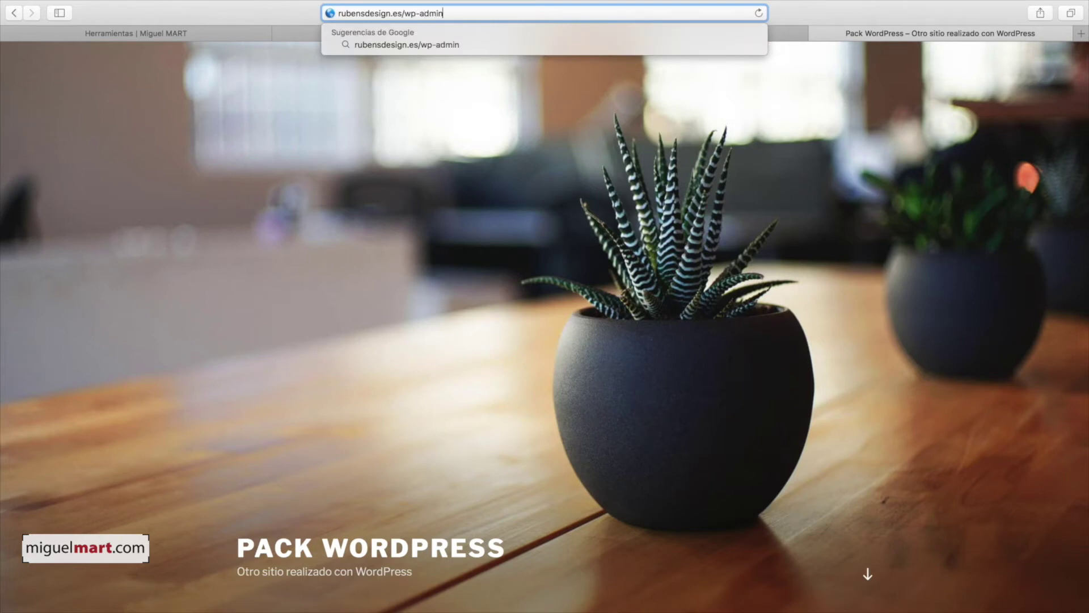
key("Return")
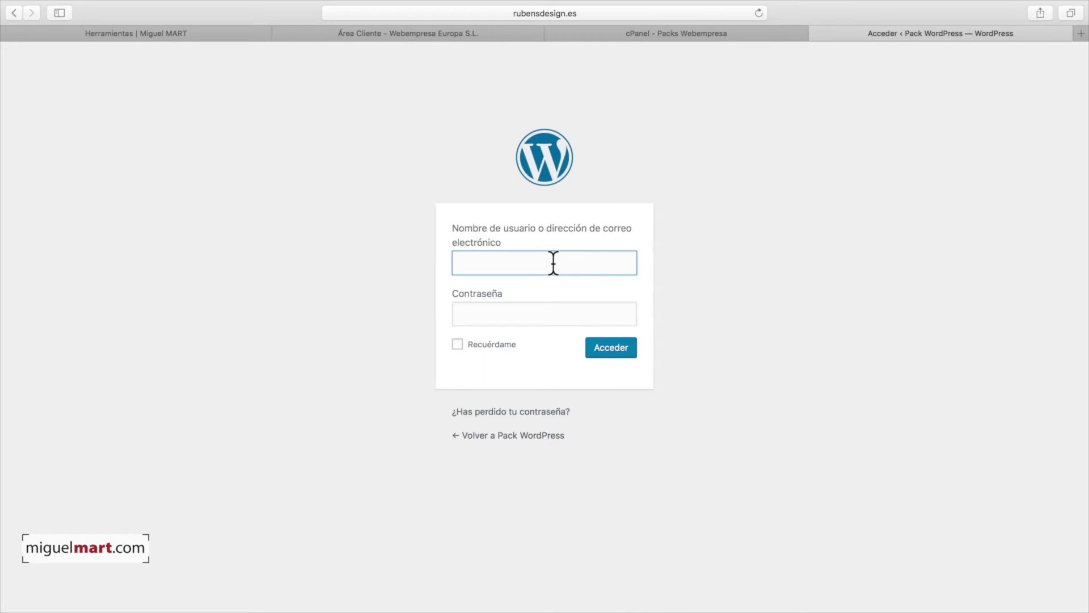
type("Miguel")
left_click(536, 315)
key("super+v")
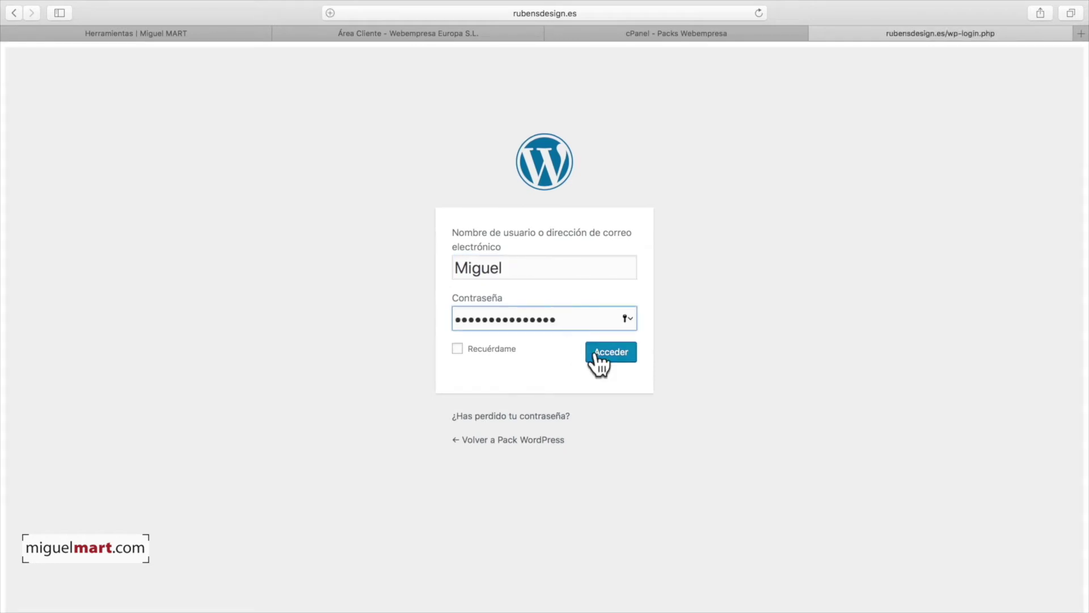
left_click(611, 348)
Step: Decline saving the password, dismiss the welcome panel, and visit the site via Pack WordPress
left_click(597, 114)
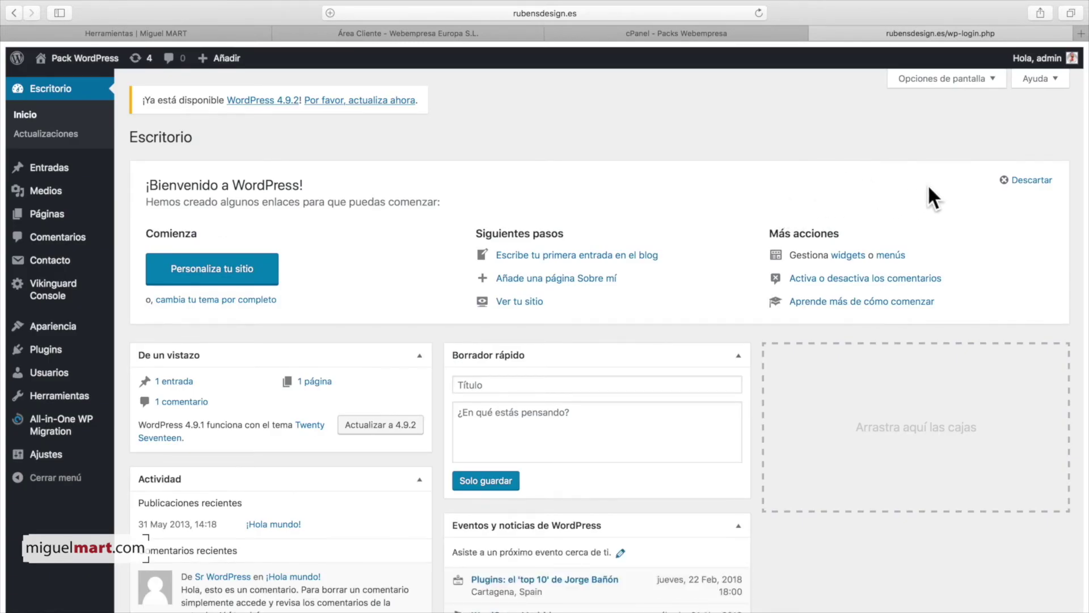
left_click(1005, 182)
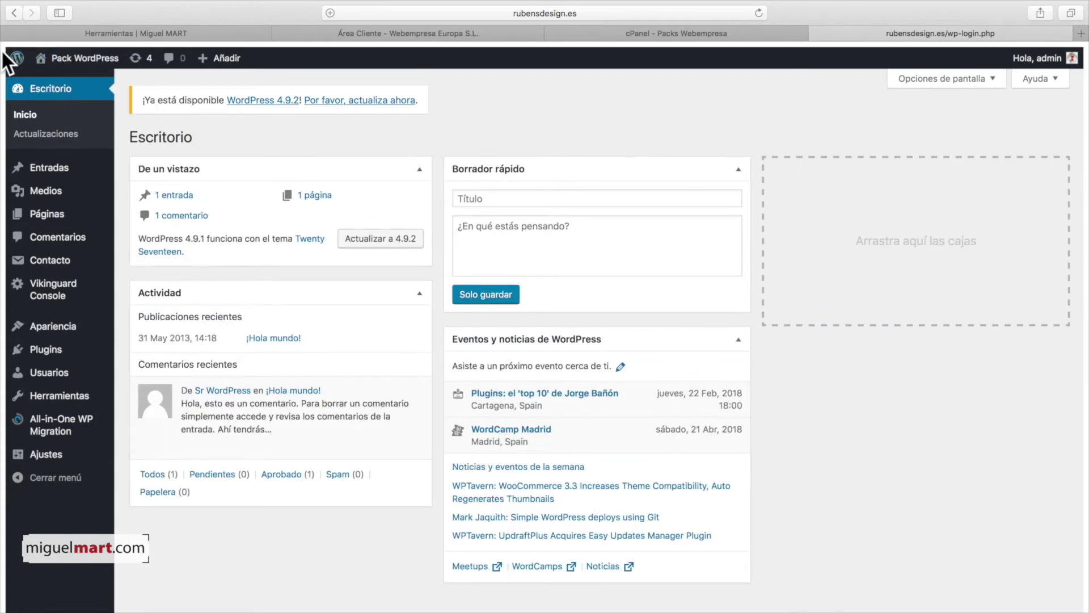
mouse_move(51, 60)
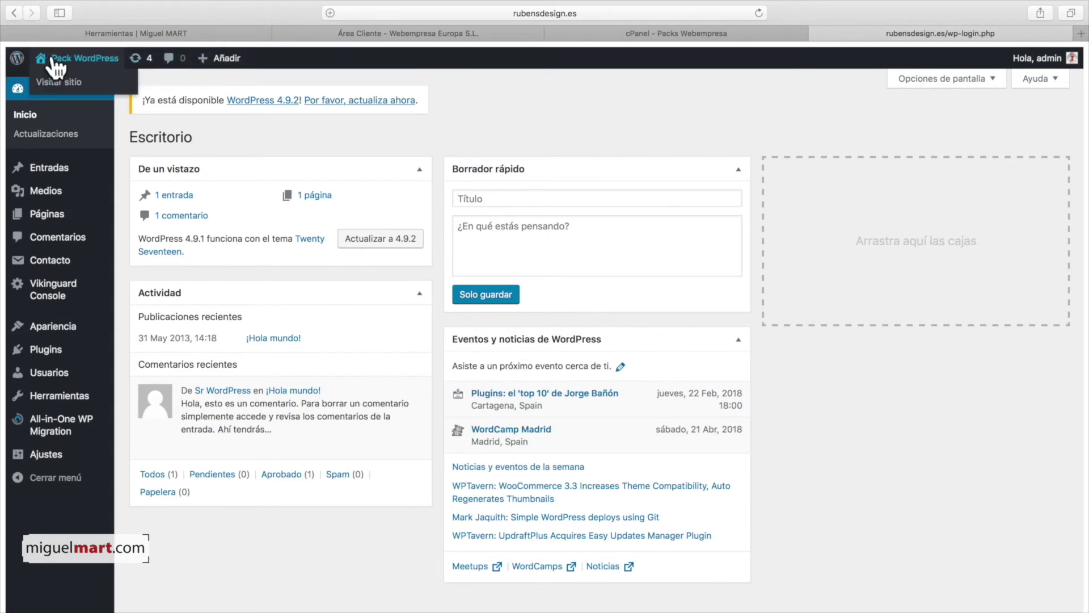
left_click(42, 59)
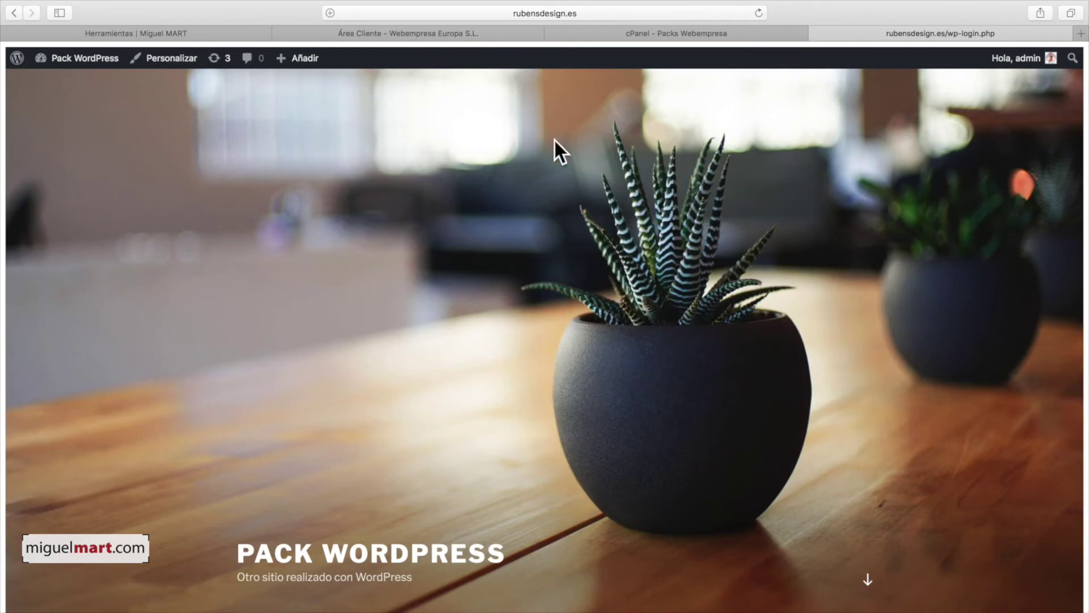
Step: Review the front page with its Pack WordPress header while logged in as admin
scroll(583, 207, "down", 10)
scroll(581, 216, "up", 10)
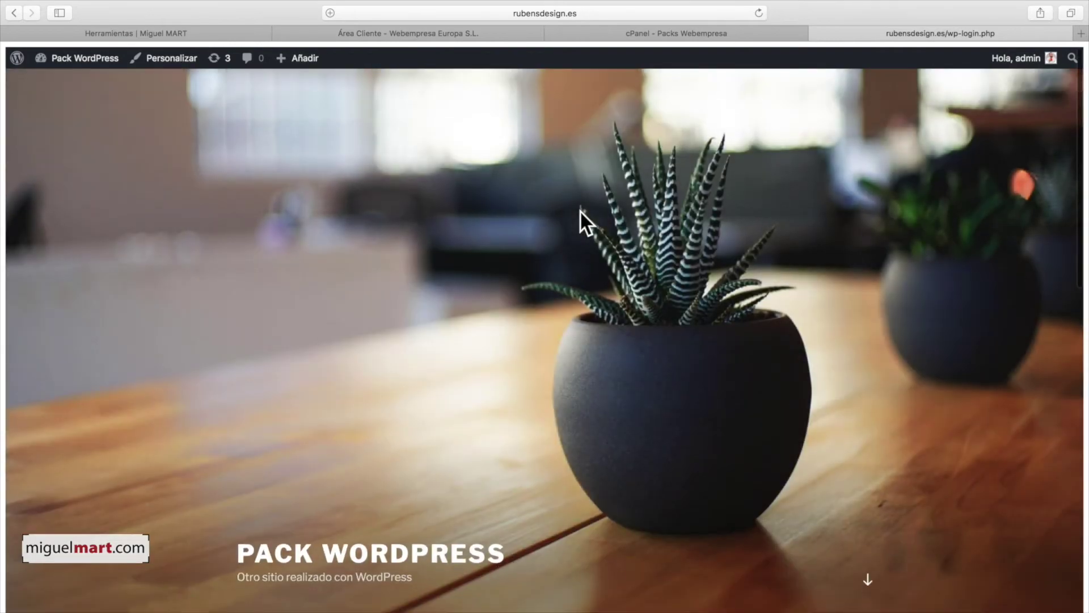
scroll(577, 206, "down", 10)
scroll(578, 207, "down", 5)
scroll(574, 239, "up", 15)
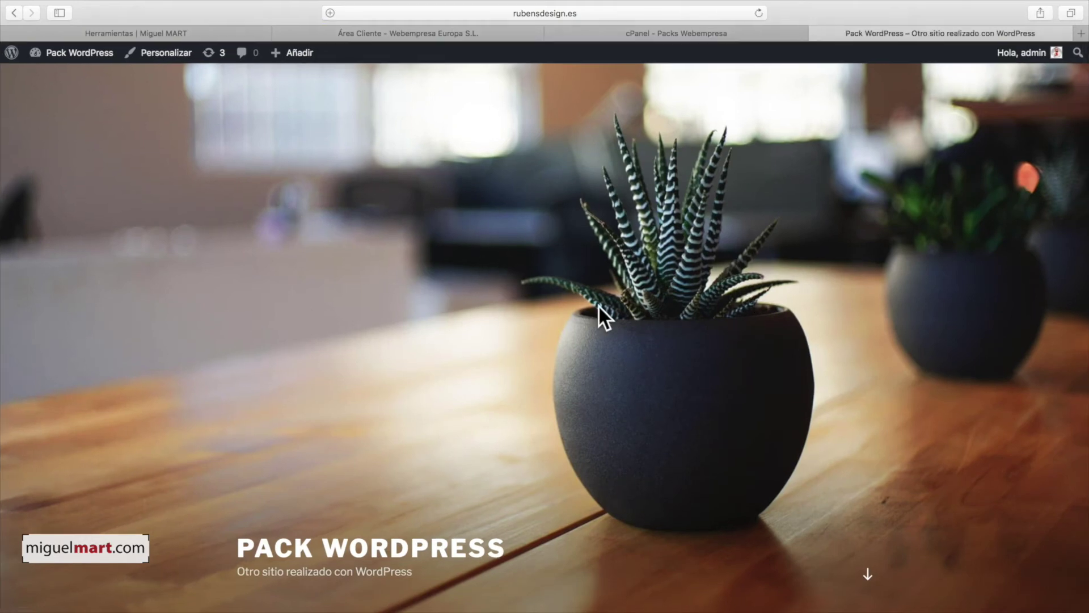
scroll(277, 239, "down", 3)
scroll(277, 240, "up", 3)
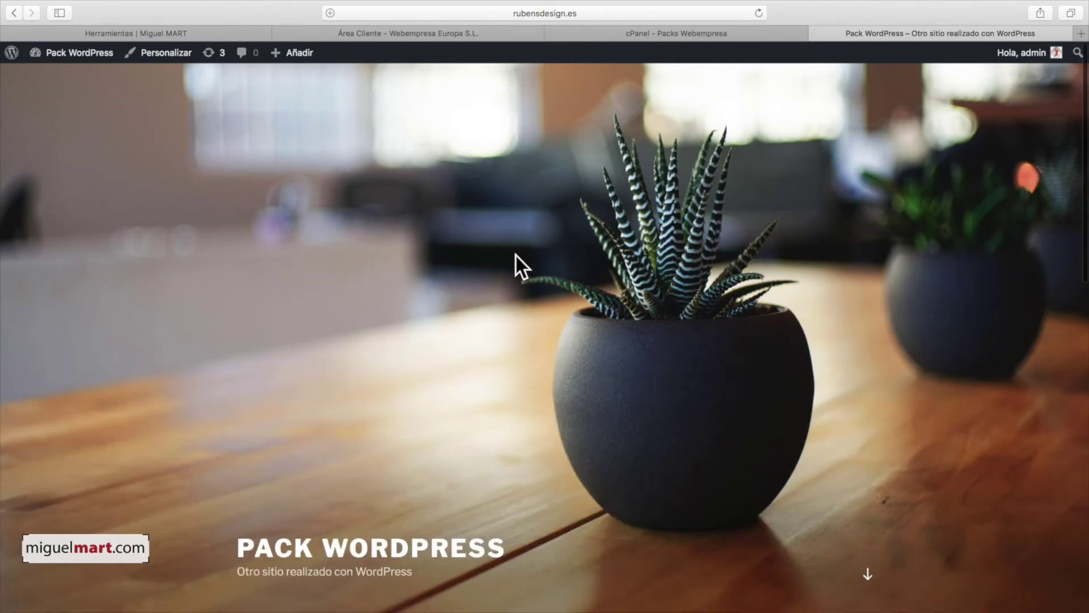
Step: Return to Escritorio and view the seven installed themes under Apariencia > Temas
left_click(58, 51)
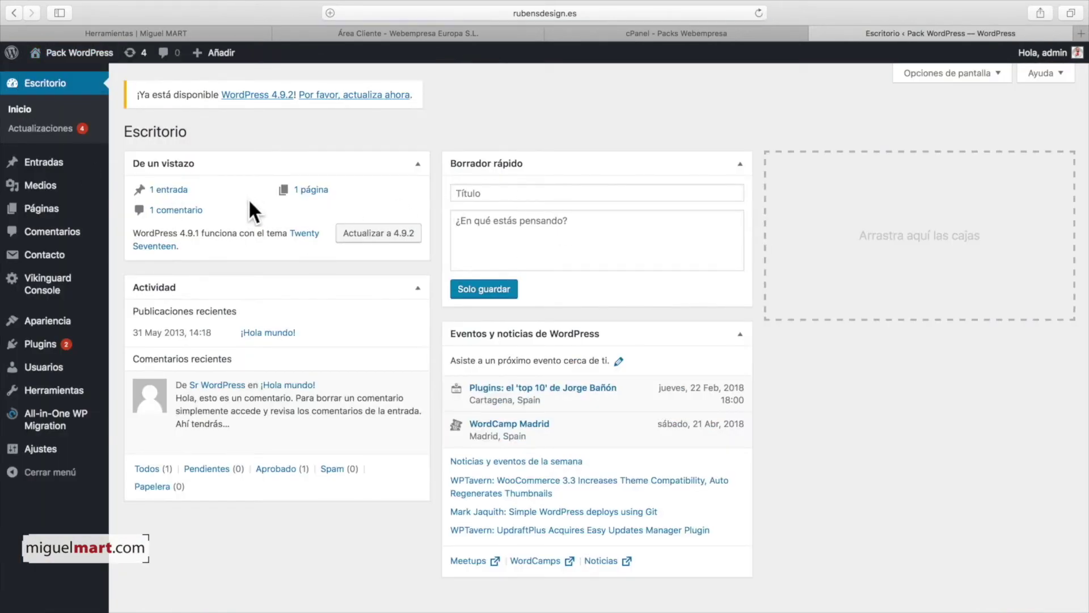
mouse_move(59, 319)
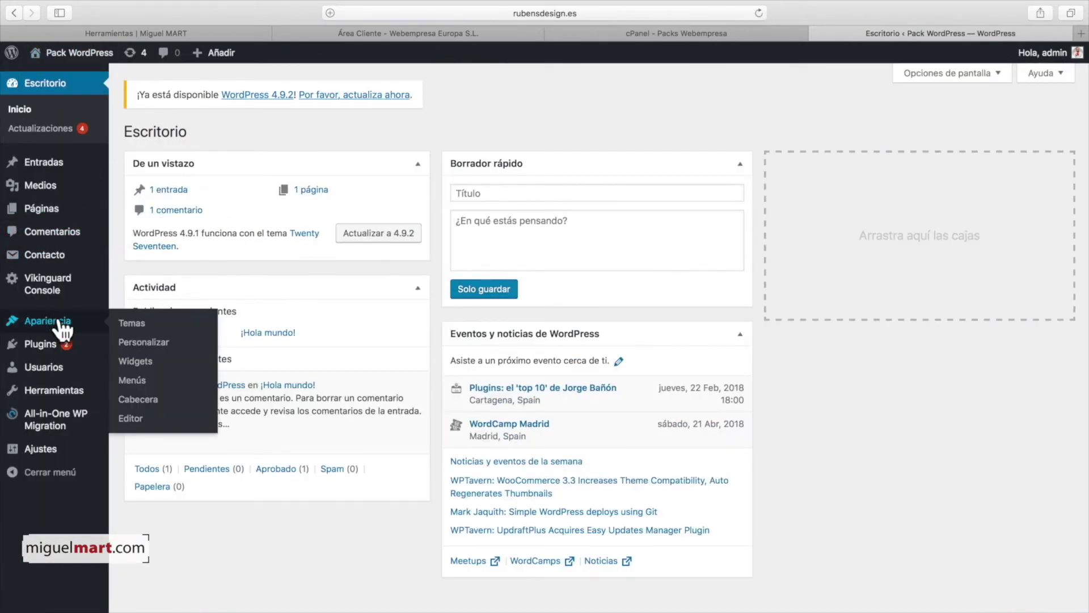
left_click(142, 325)
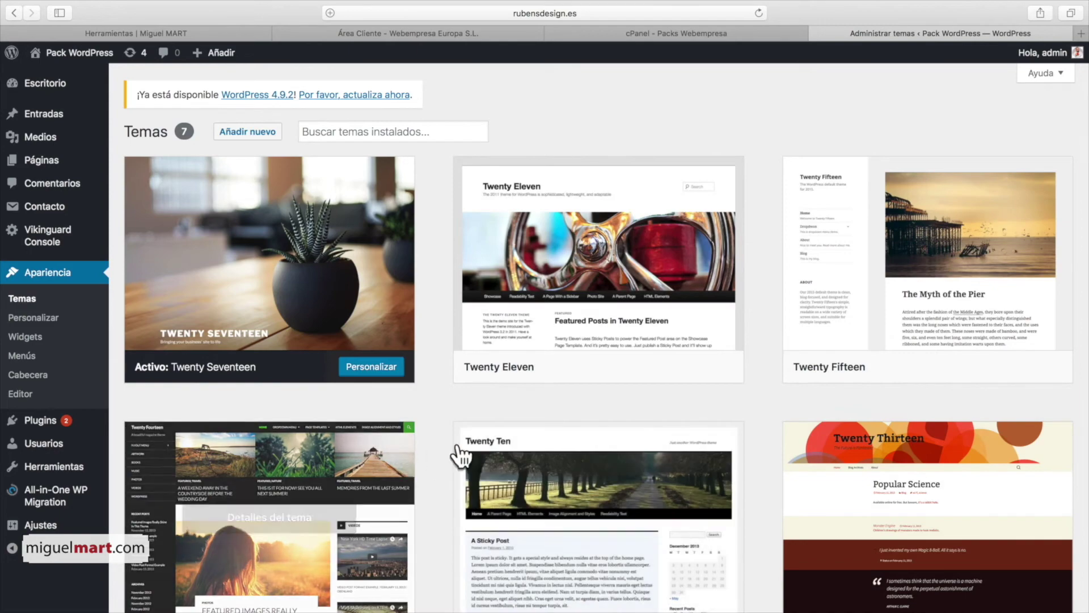
scroll(678, 404, "down", 3)
scroll(679, 404, "up", 3)
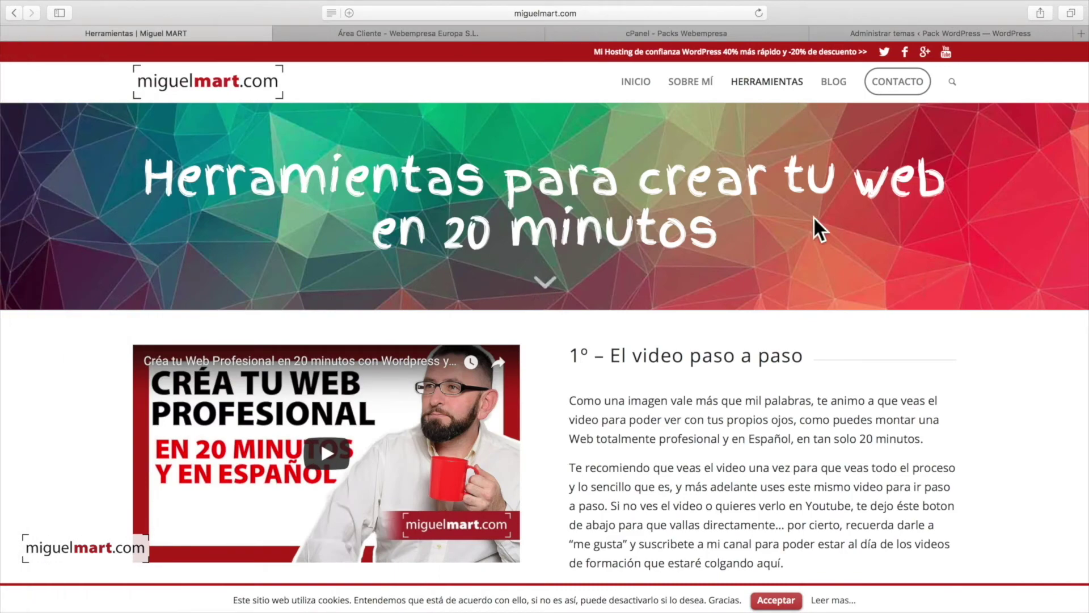
Step: Follow the Enfold image in section 3º – La portada de tu Web to ThemeForest
scroll(837, 238, "down", 4)
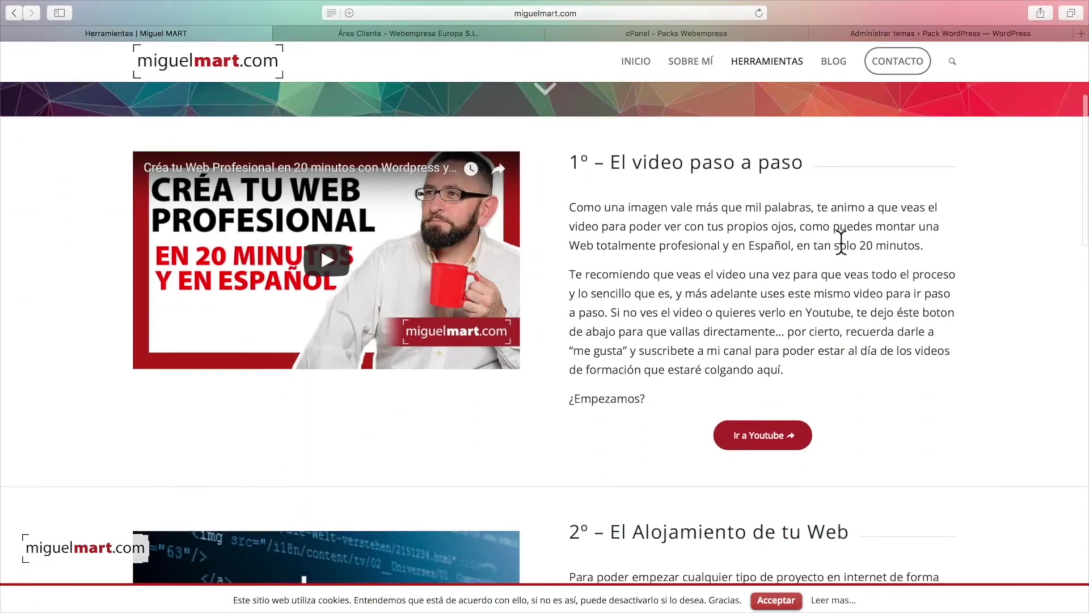
scroll(841, 241, "down", 10)
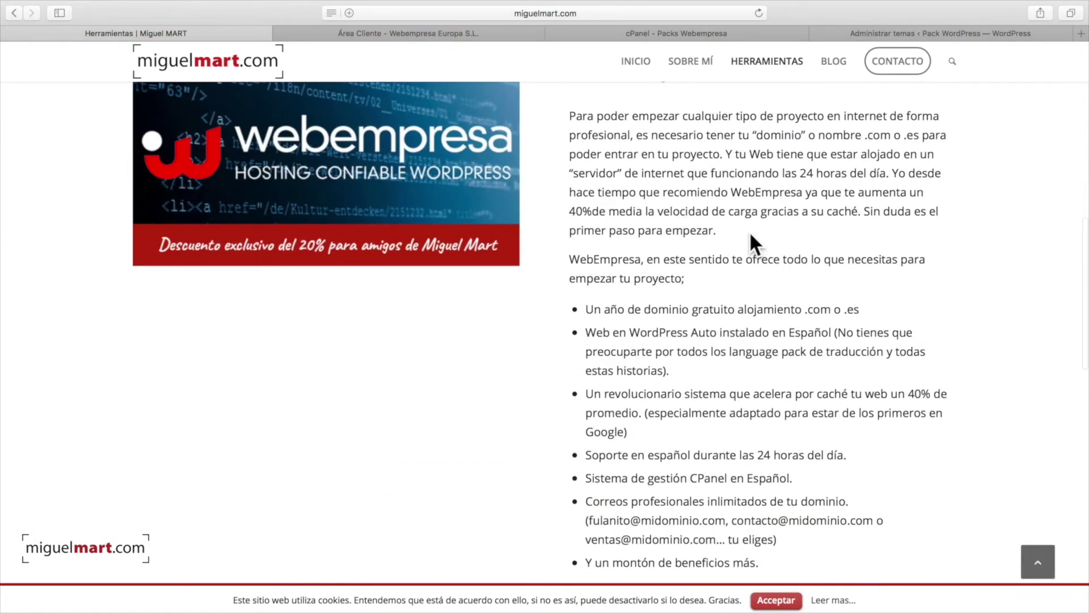
scroll(750, 230, "down", 7)
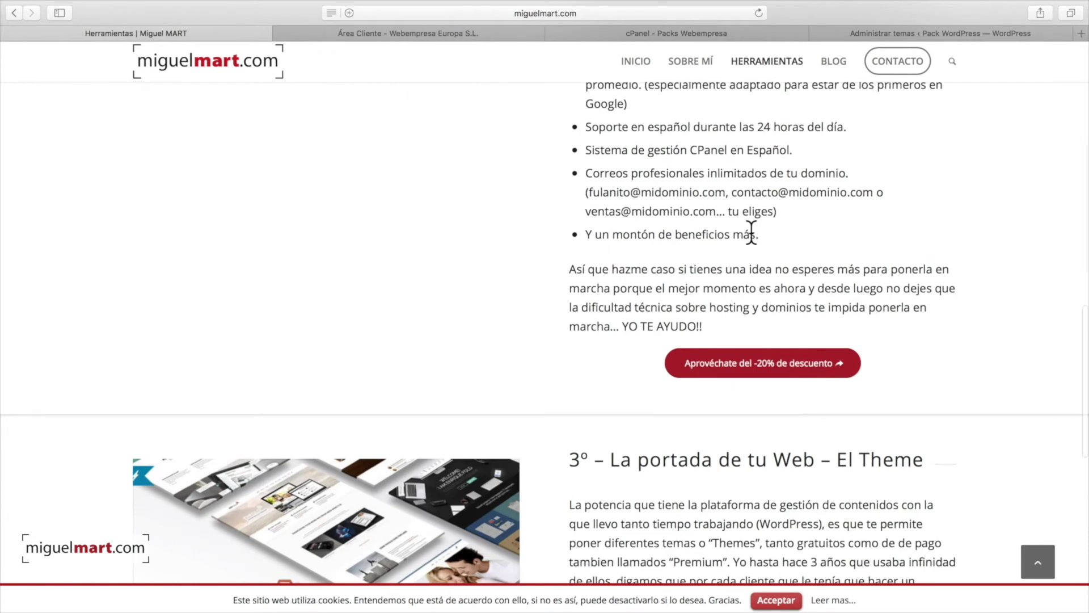
scroll(752, 233, "down", 7)
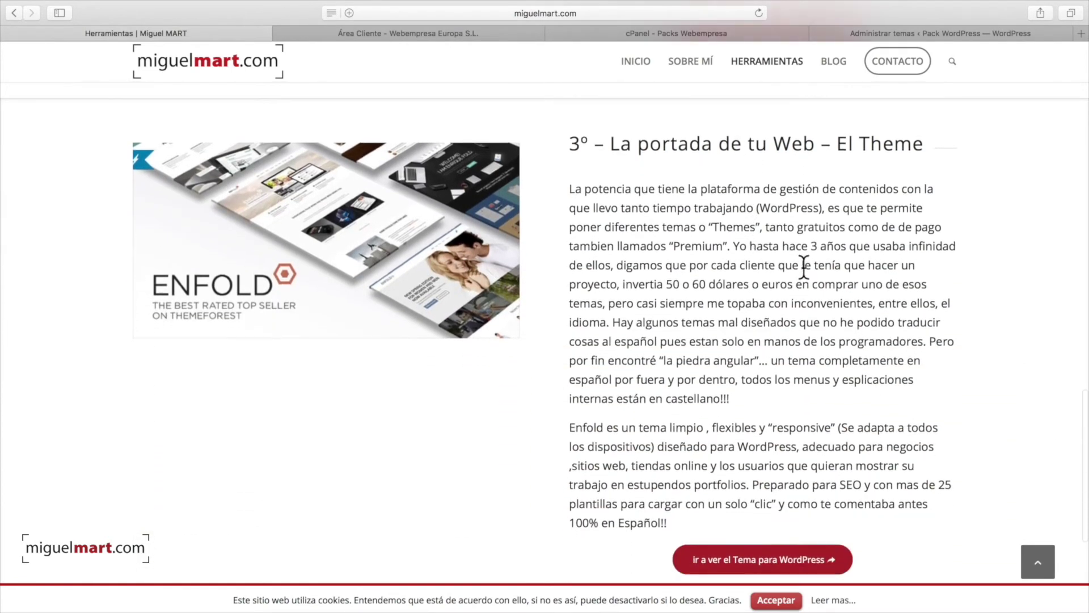
left_click(326, 247)
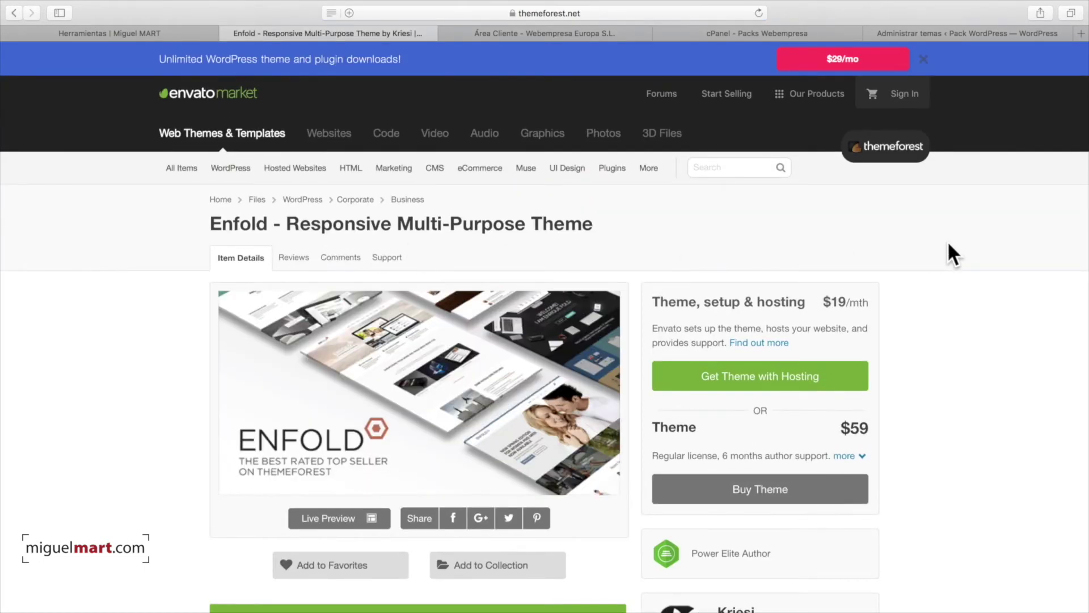
Step: Review the Enfold page and buy the $59 regular-licence theme through checkout
scroll(947, 244, "down", 3)
scroll(956, 247, "up", 3)
scroll(620, 260, "down", 3)
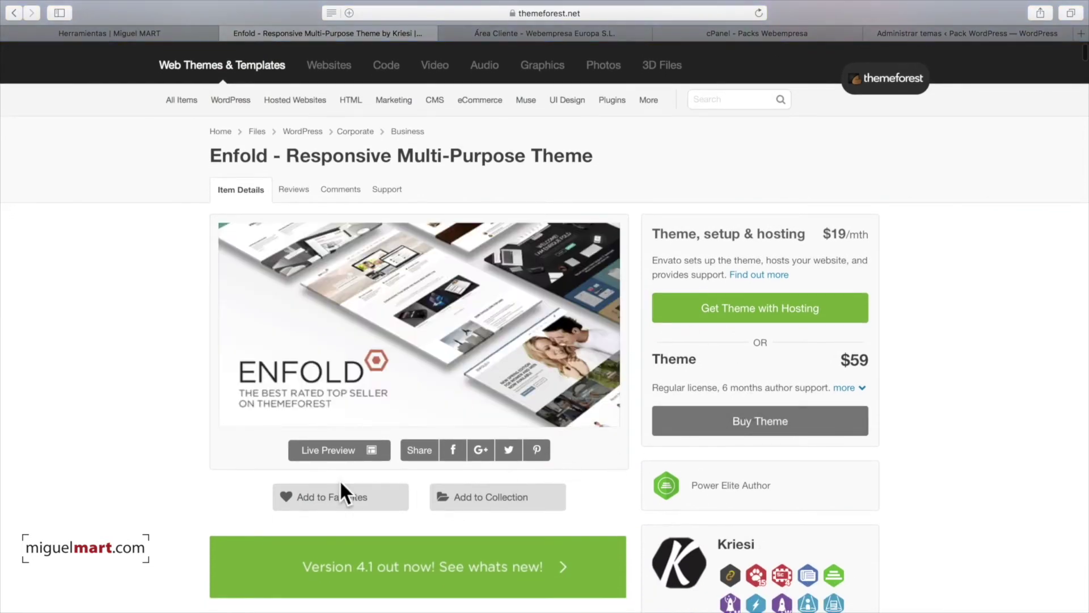
scroll(649, 418, "down", 3)
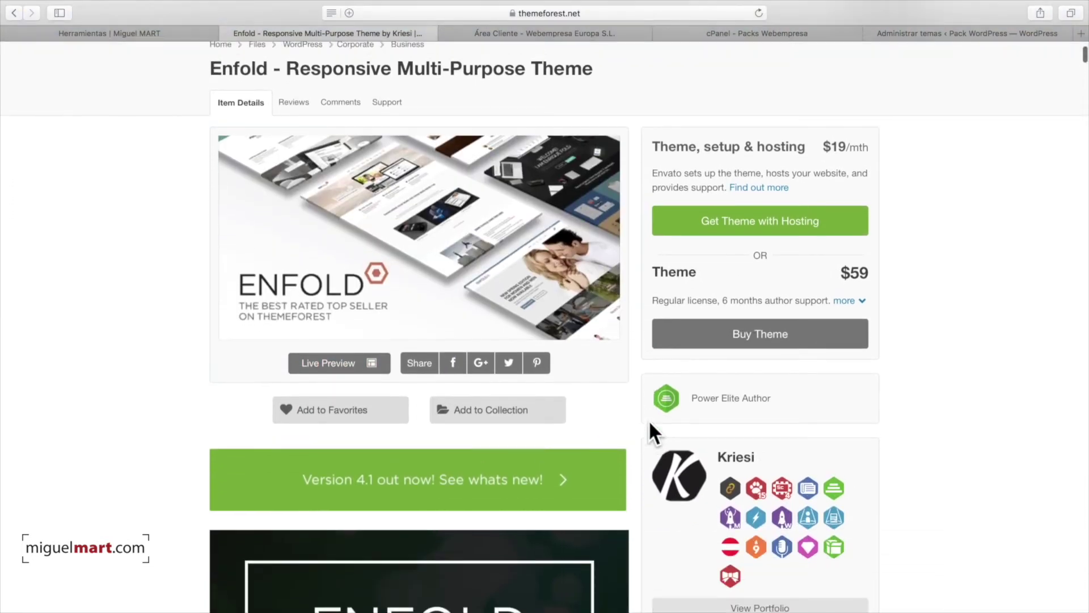
scroll(653, 408, "up", 4)
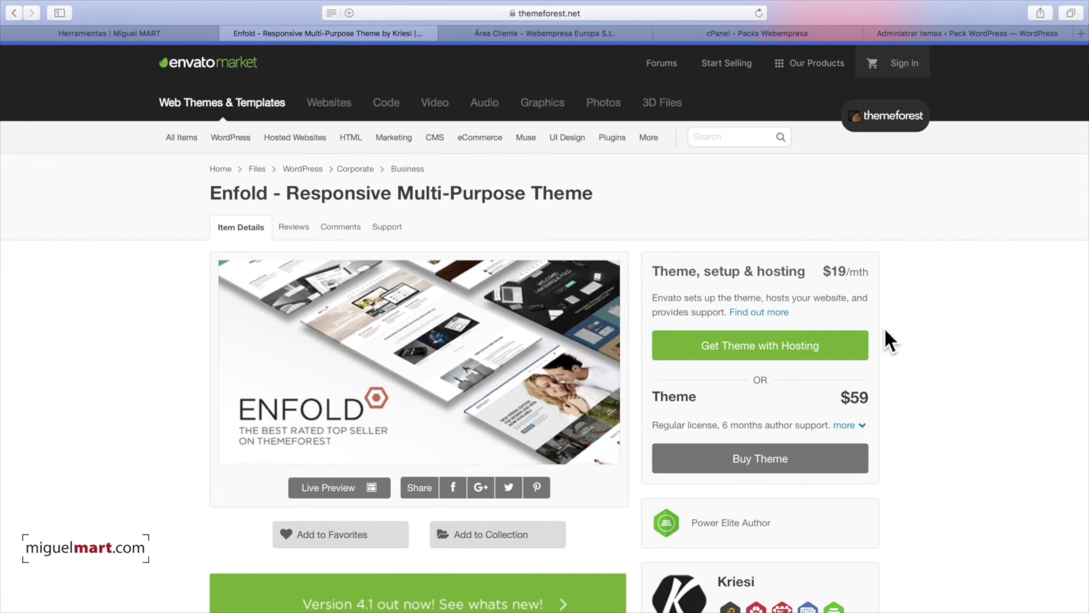
scroll(885, 330, "down", 3)
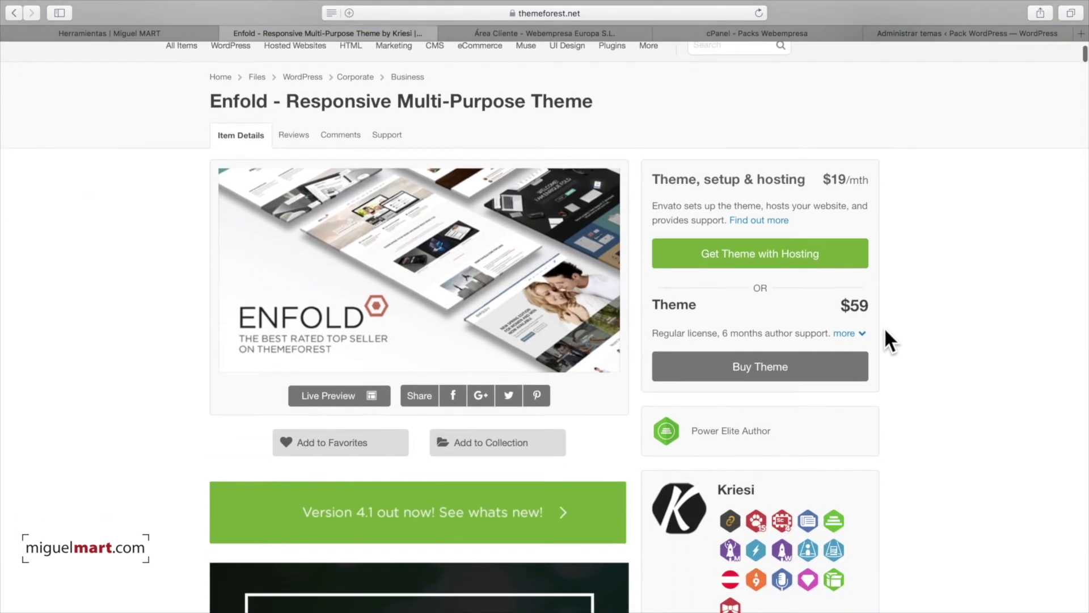
scroll(884, 326, "down", 2)
scroll(884, 327, "up", 2)
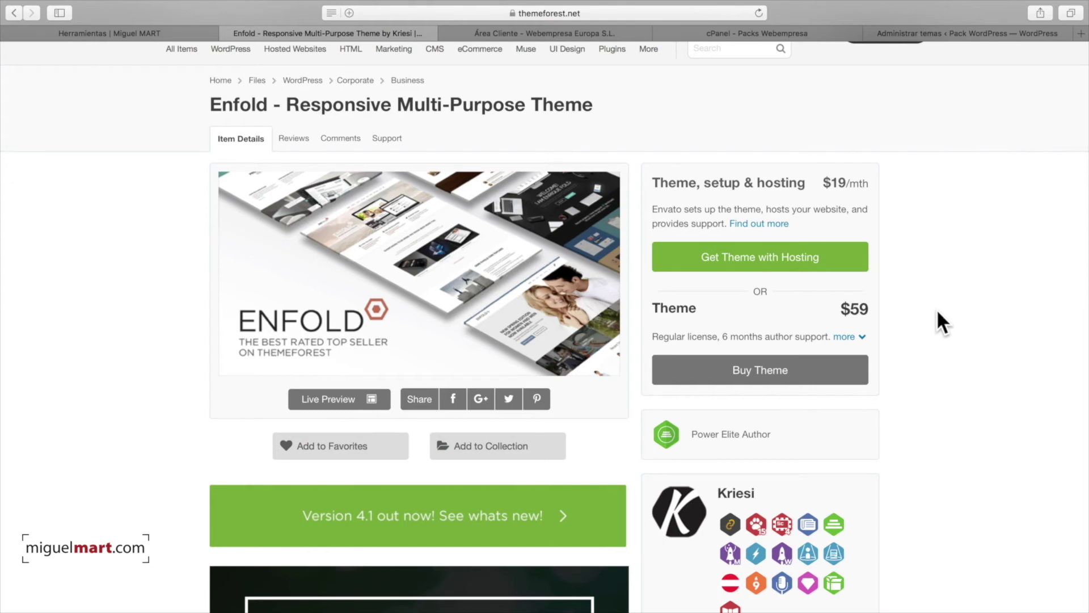
left_click(763, 374)
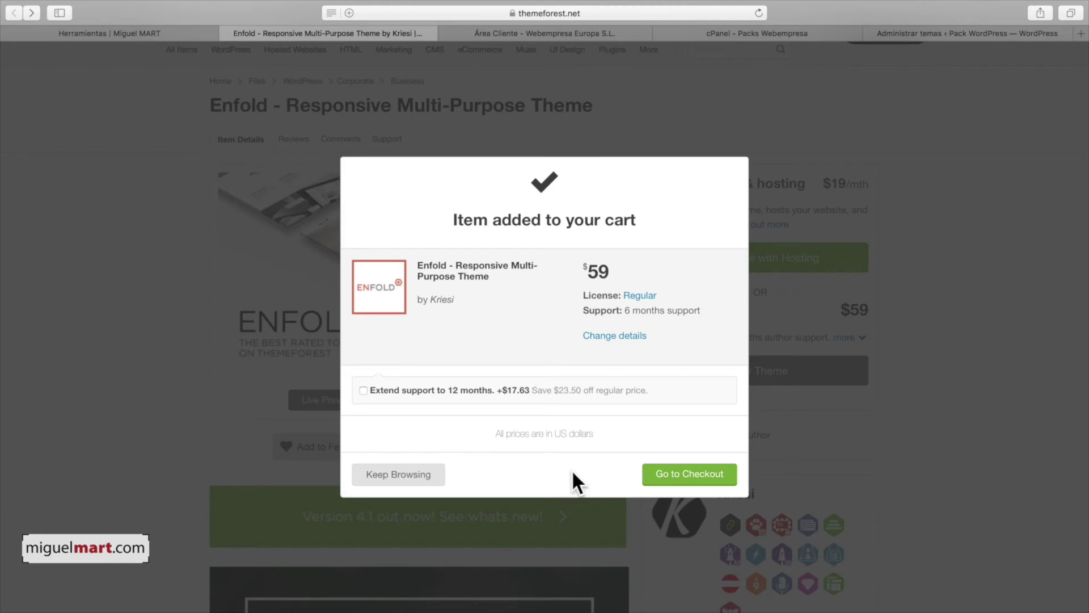
left_click(658, 472)
left_click(800, 446)
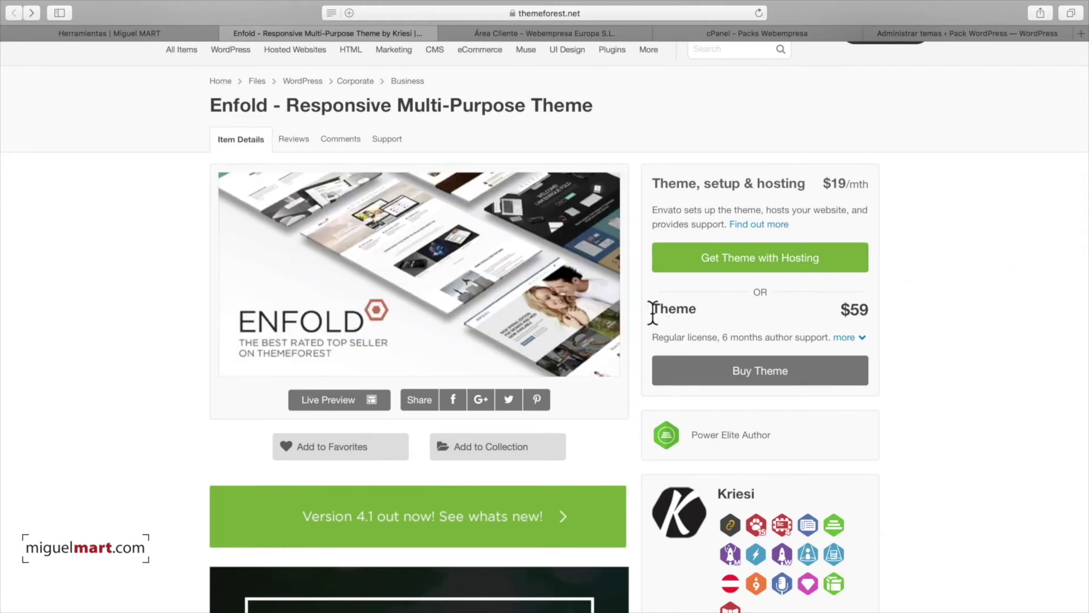
Step: Switch to the desktop showing the WordPress Temas page
scroll(976, 309, "down", 3)
scroll(976, 309, "up", 3)
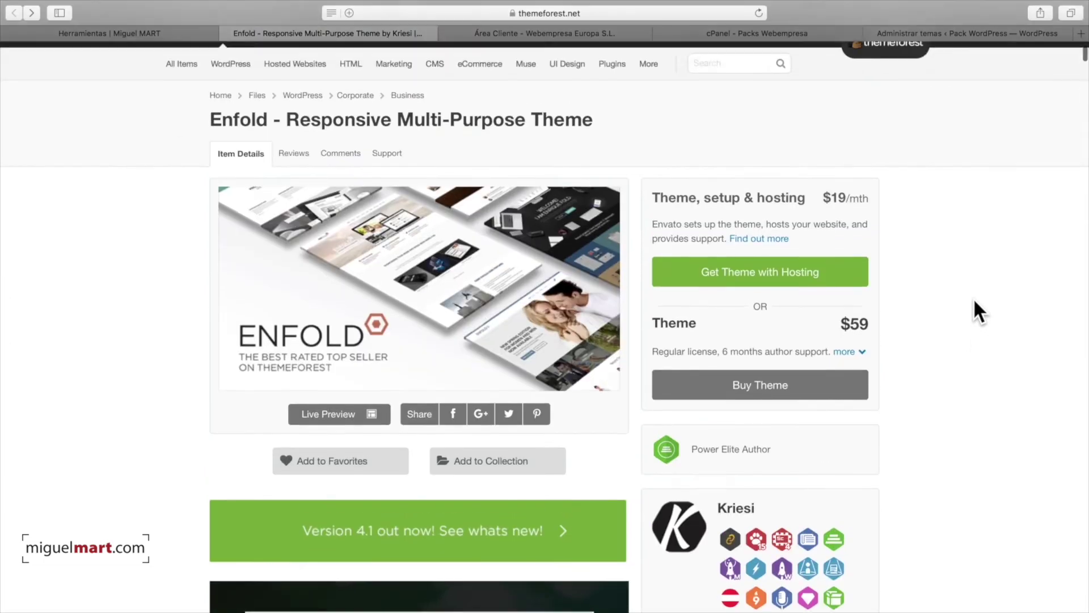
scroll(974, 301, "down", 8)
scroll(972, 302, "up", 7)
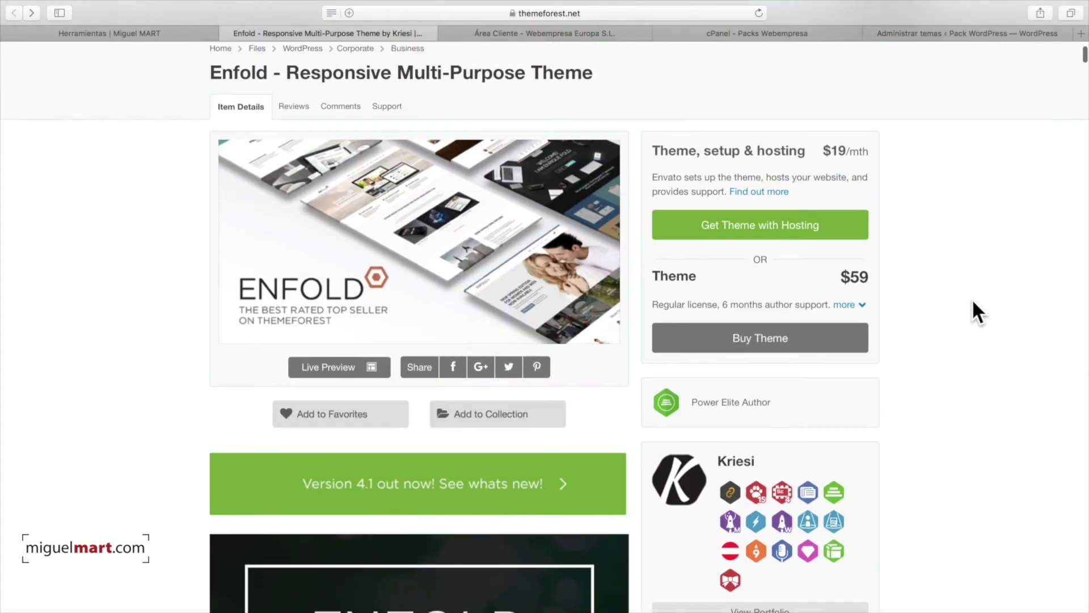
scroll(972, 302, "up", 3)
scroll(941, 298, "down", 1)
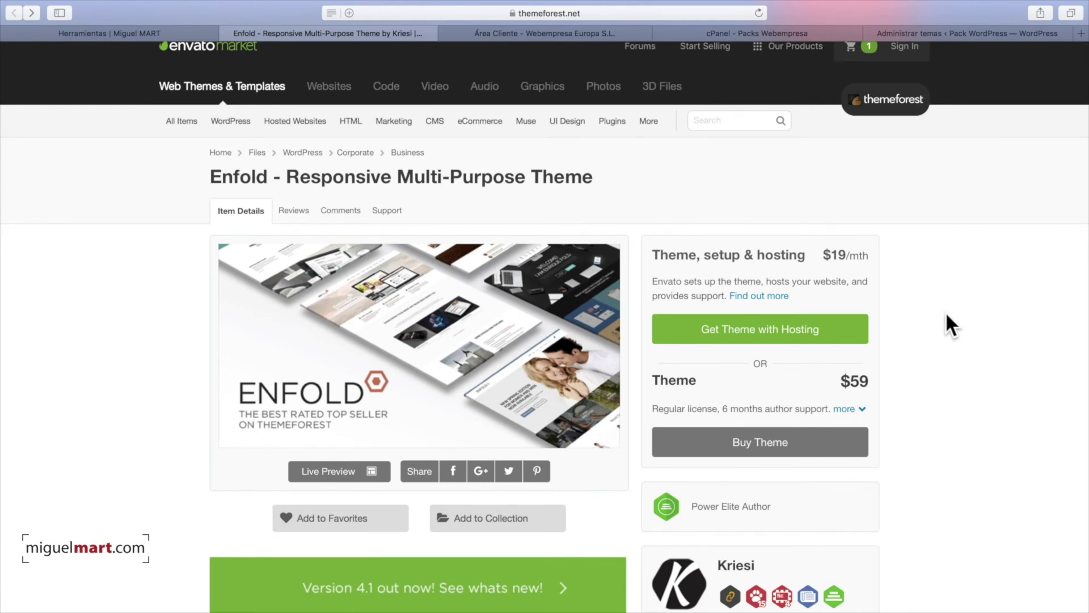
key("ctrl+Right")
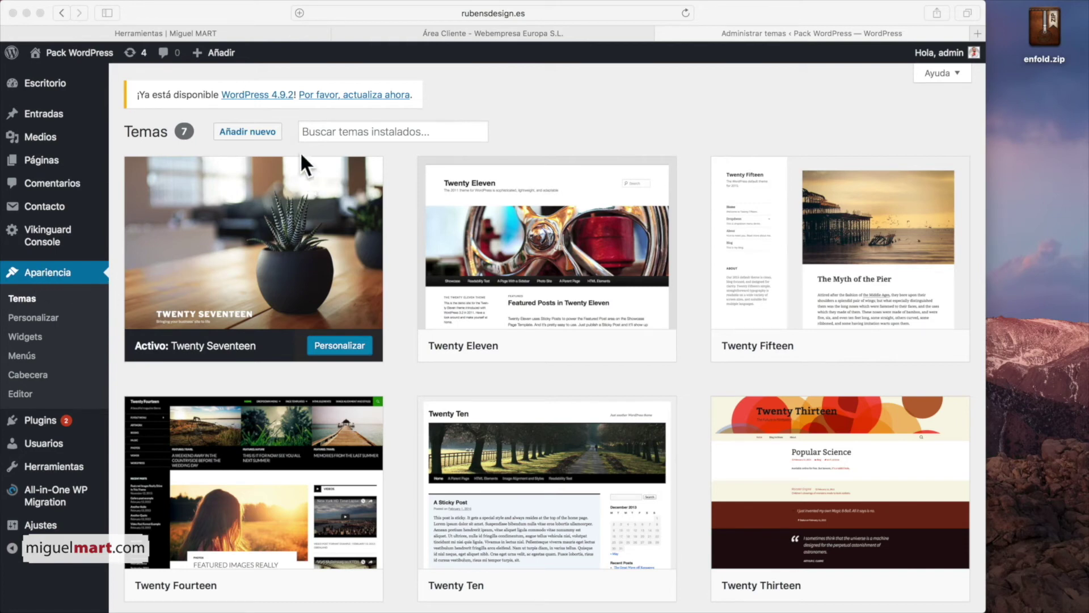
Step: Upload enfold.zip through Añadir nuevo > Subir tema and install the Enfold theme
left_click(244, 132)
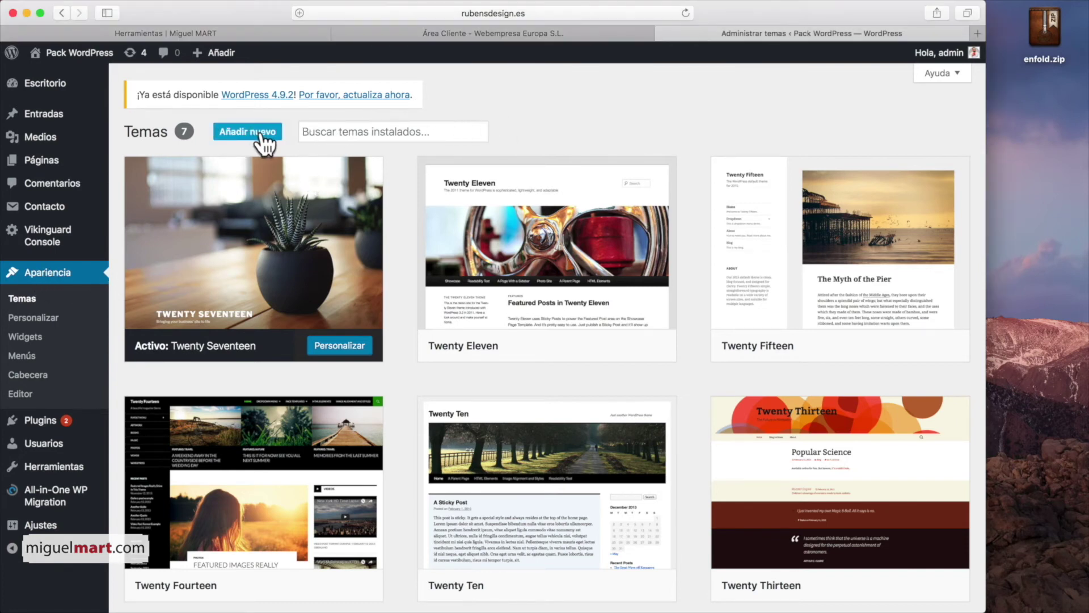
left_click(262, 134)
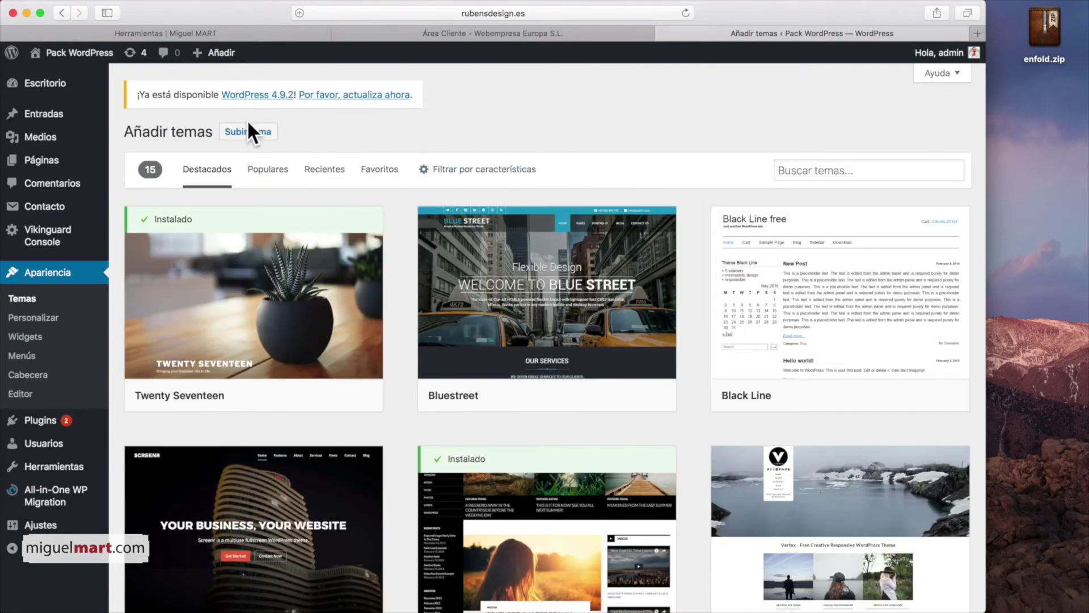
left_click(258, 135)
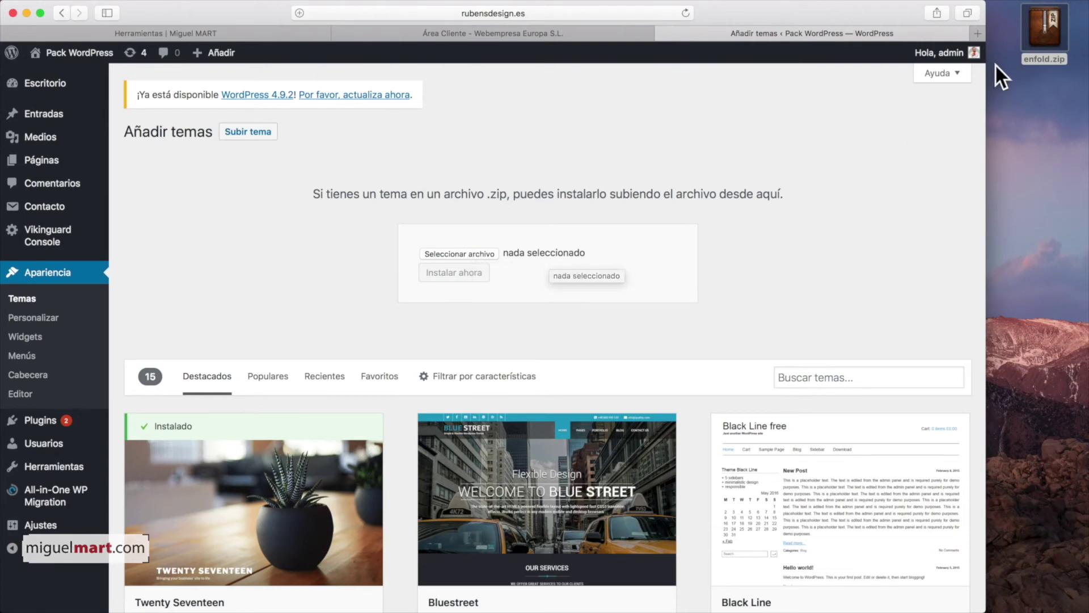
left_click_drag(1046, 25, 459, 247)
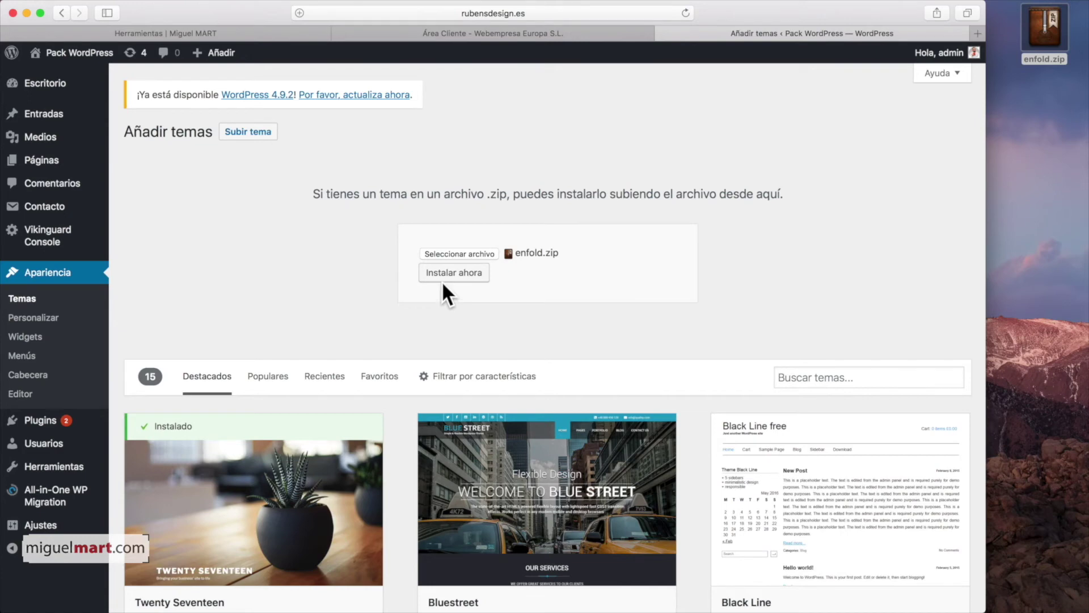
left_click(456, 273)
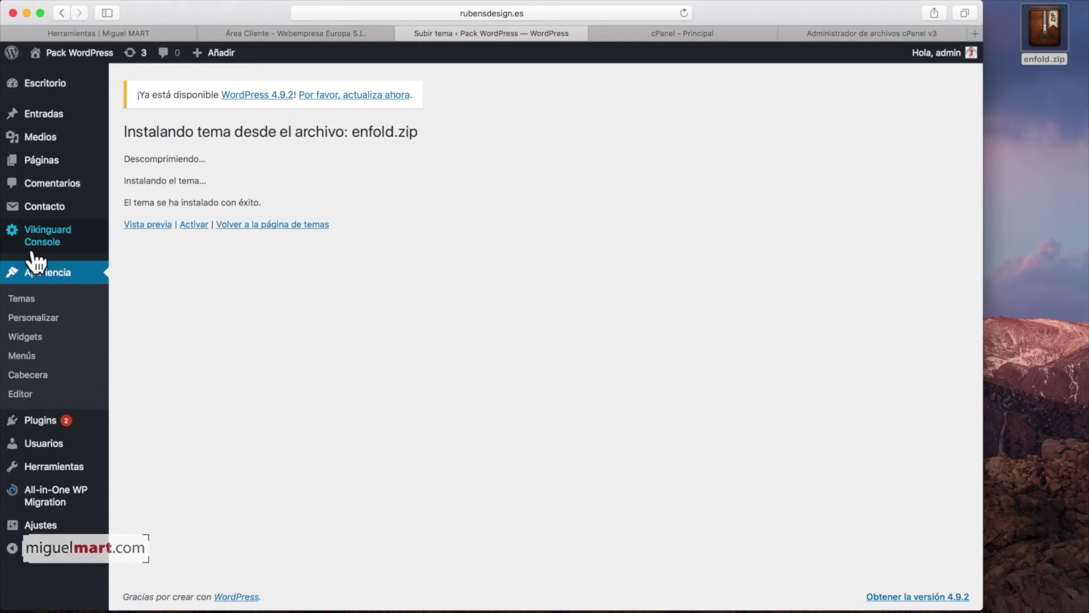
Step: Activate the Enfold theme from the installed themes list
left_click(48, 277)
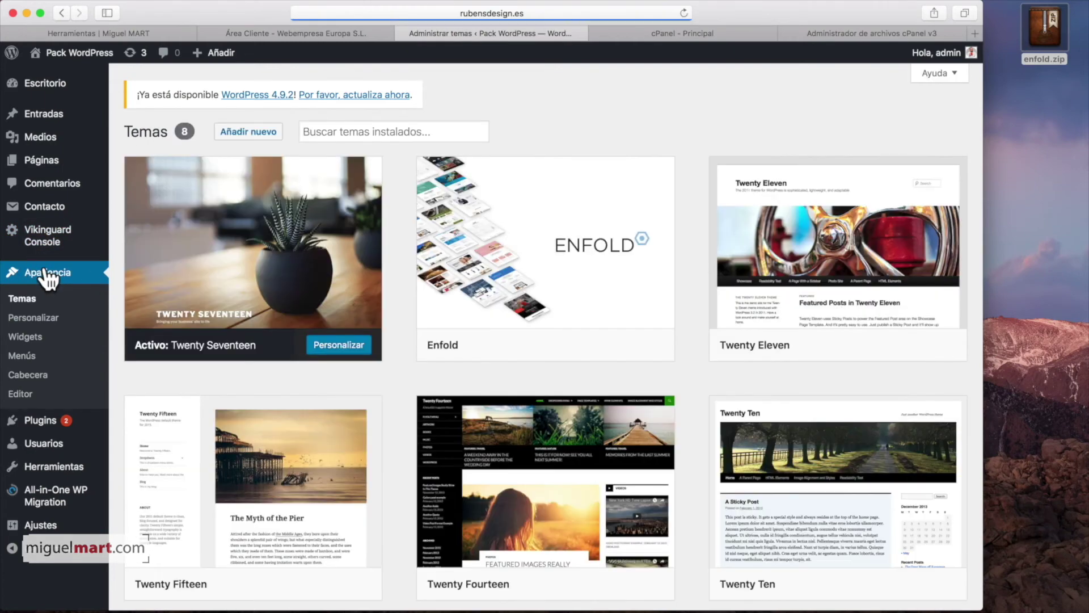
mouse_move(612, 308)
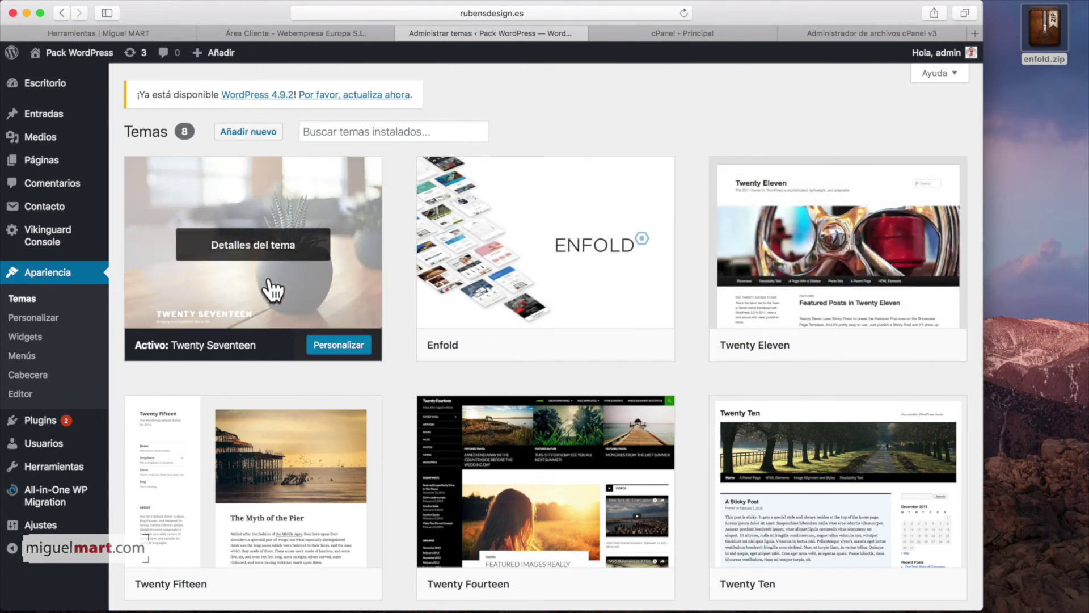
mouse_move(539, 324)
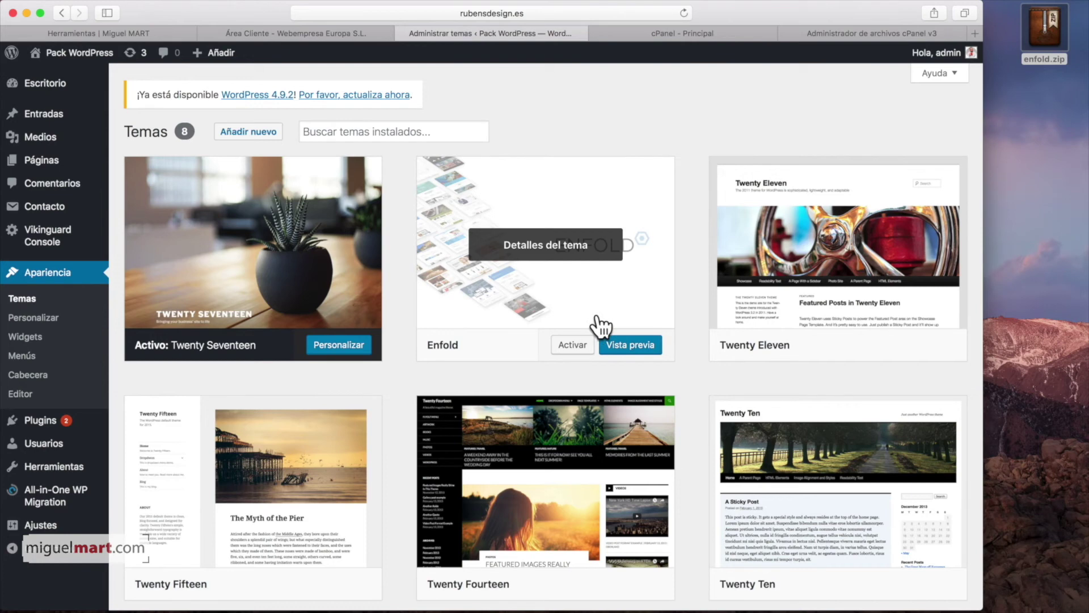
left_click(574, 347)
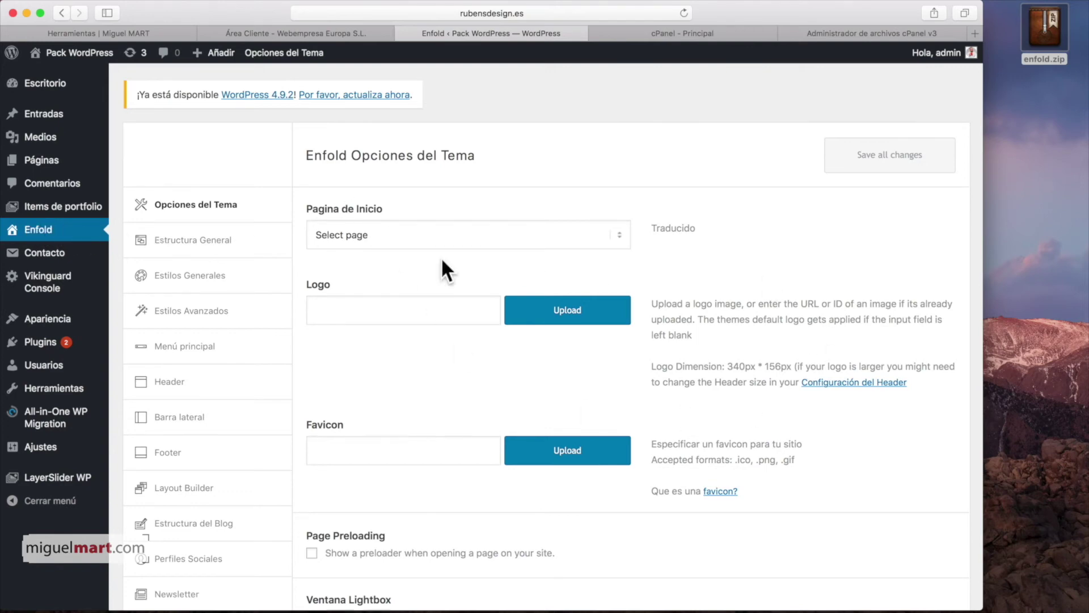
Step: Visit the rubensdesign.es front page to see it in the Enfold design
scroll(445, 267, "down", 5)
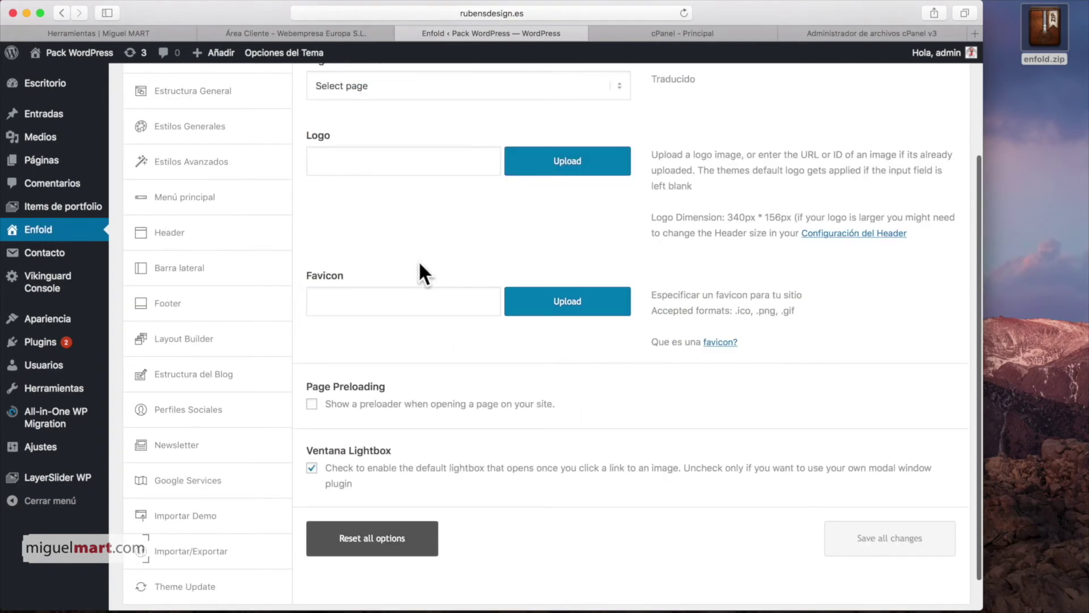
scroll(445, 273, "up", 5)
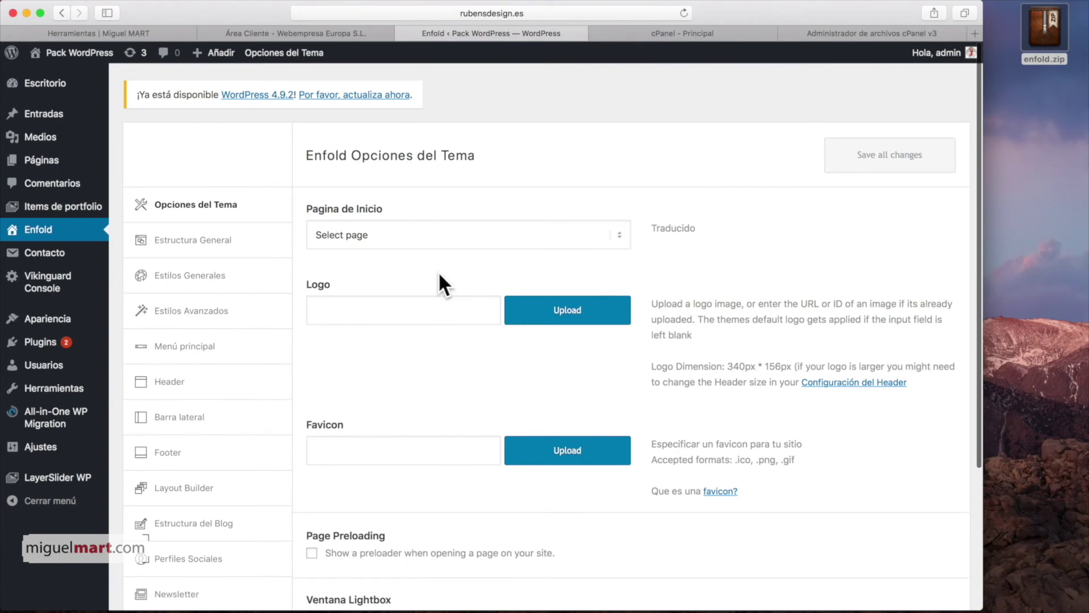
mouse_move(67, 68)
left_click(40, 51)
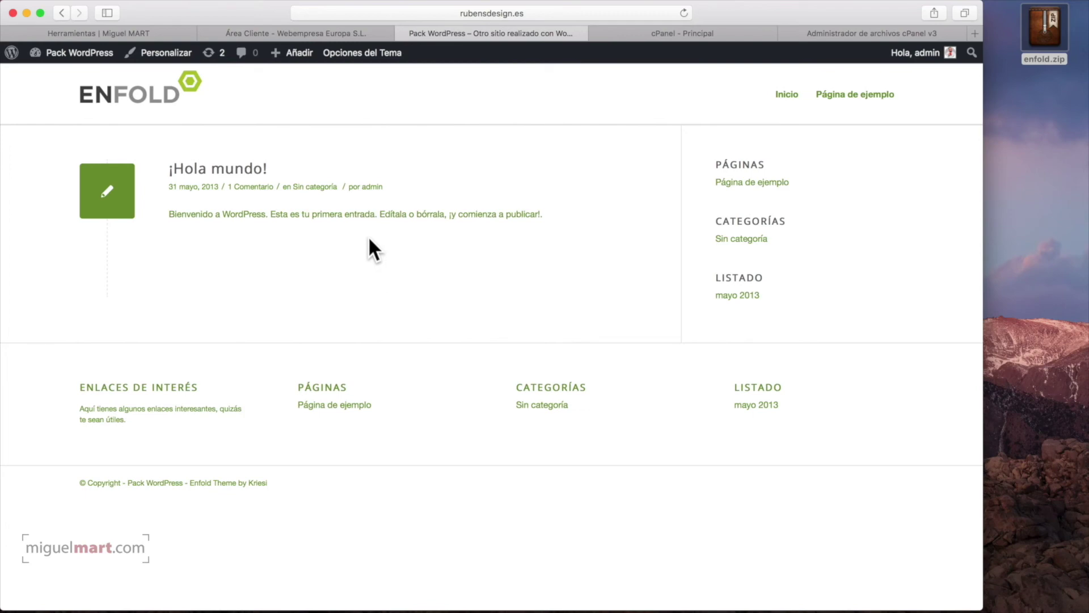
left_click(44, 54)
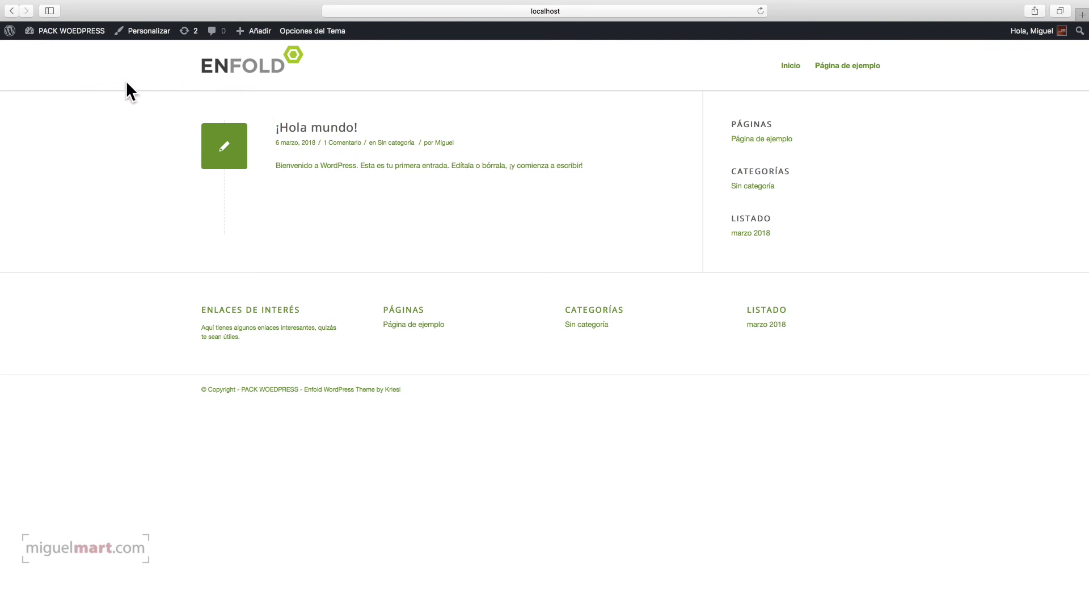
Step: Import Enfold's One Page Wedding Demo via Importar Demo, accepting the theme-options overwrite
left_click(44, 33)
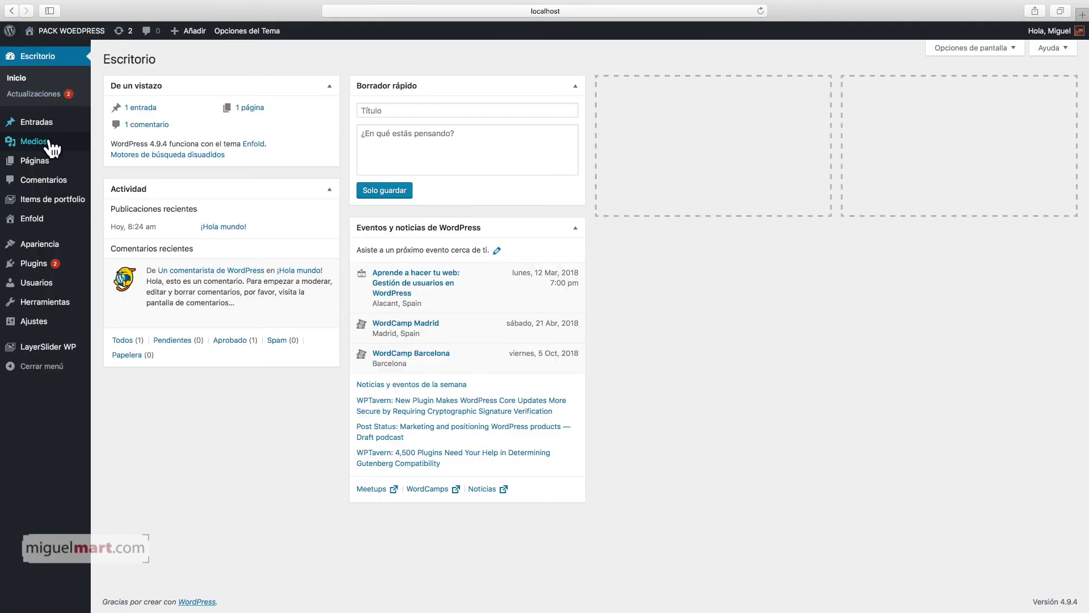
left_click(38, 219)
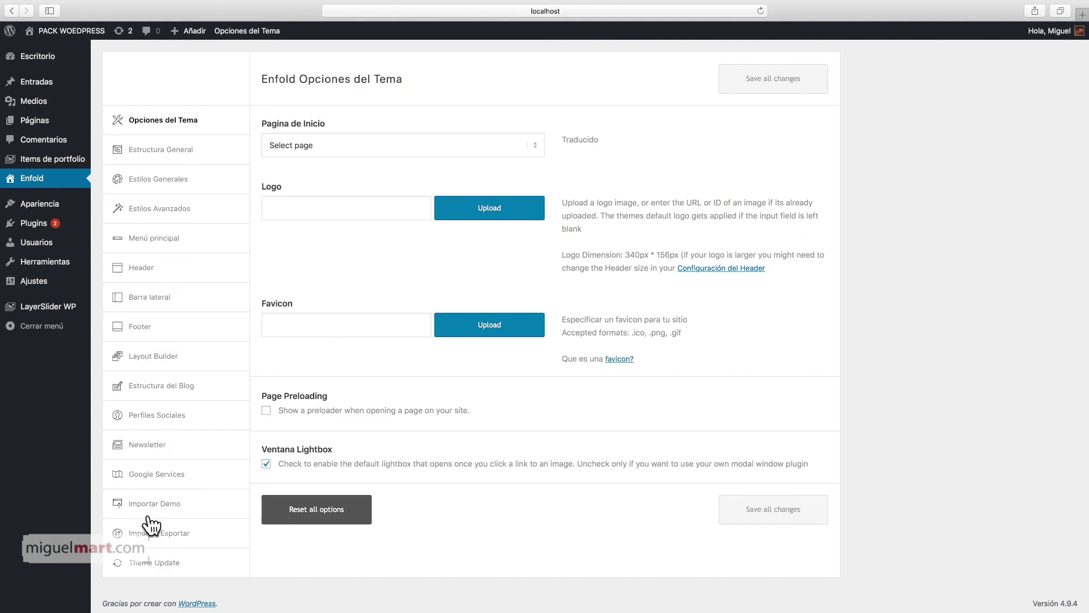
left_click(175, 505)
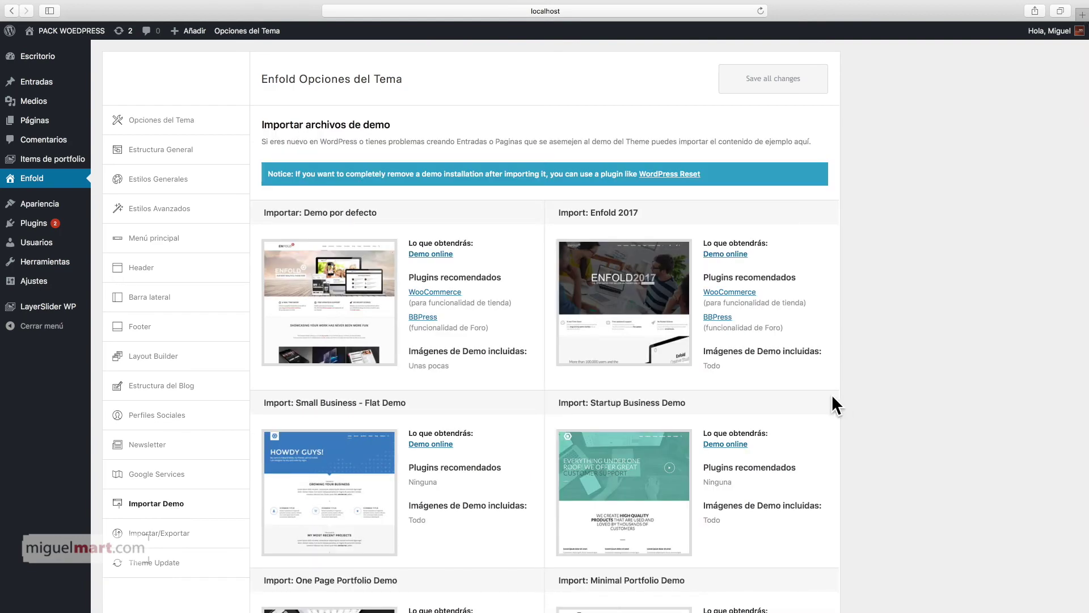
scroll(832, 393, "down", 15)
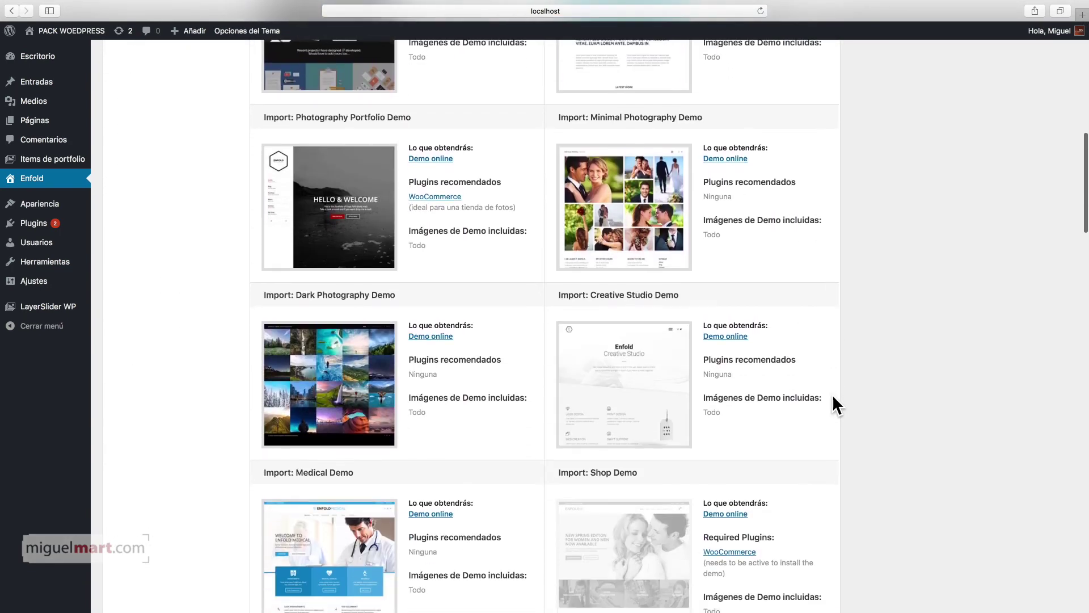
scroll(833, 397, "down", 8)
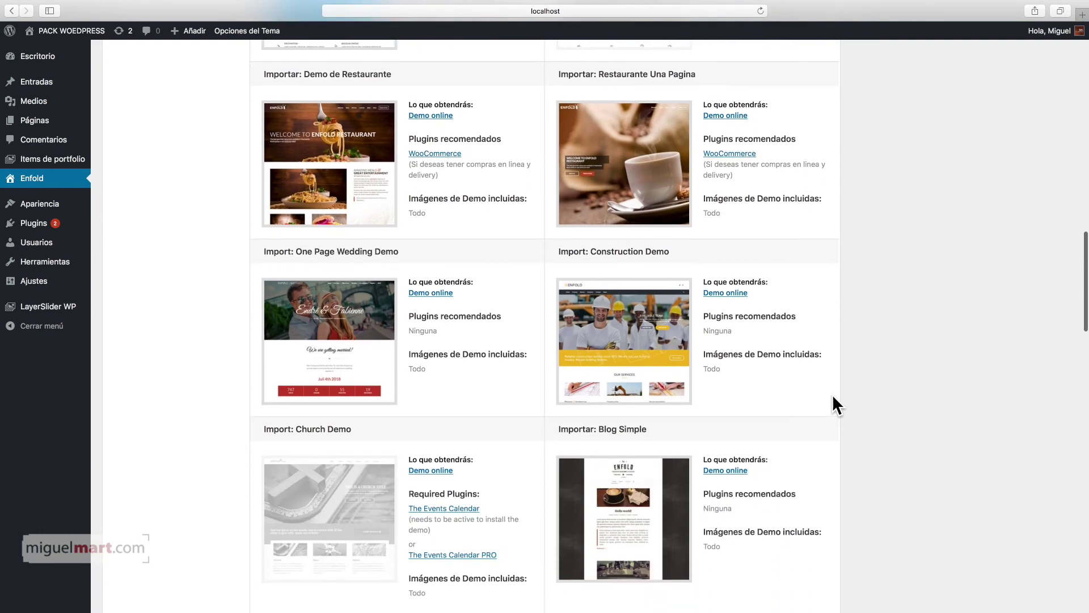
mouse_move(306, 317)
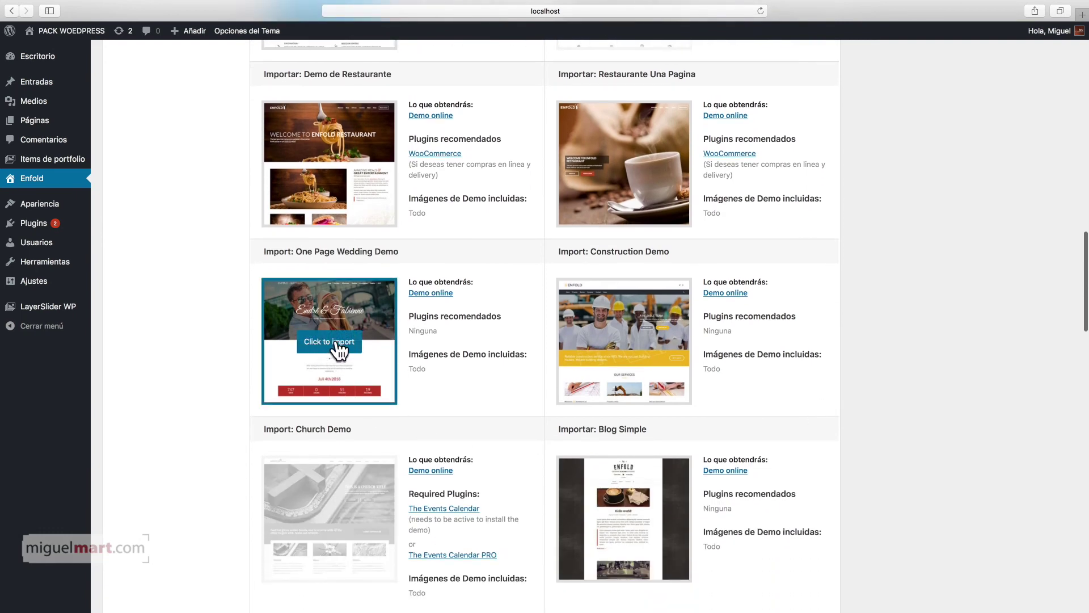
left_click(336, 341)
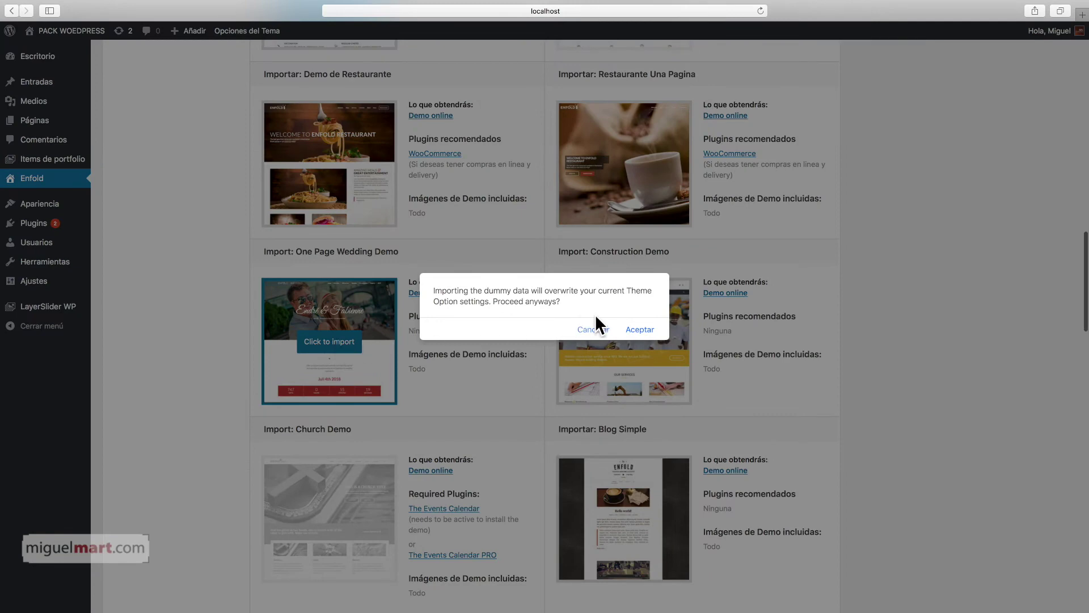
left_click(629, 329)
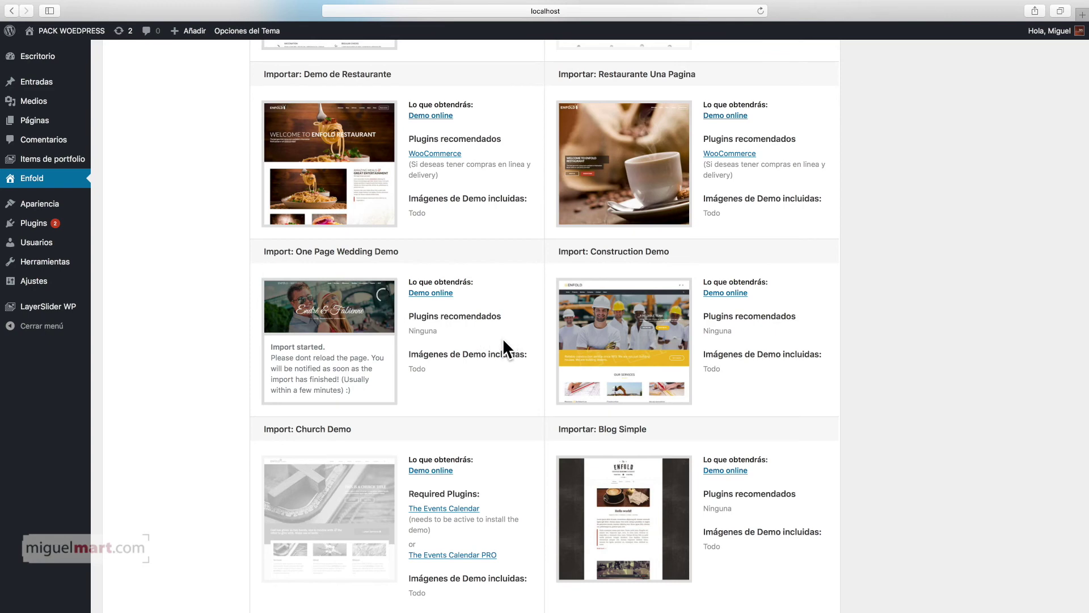
scroll(510, 338, "up", 1)
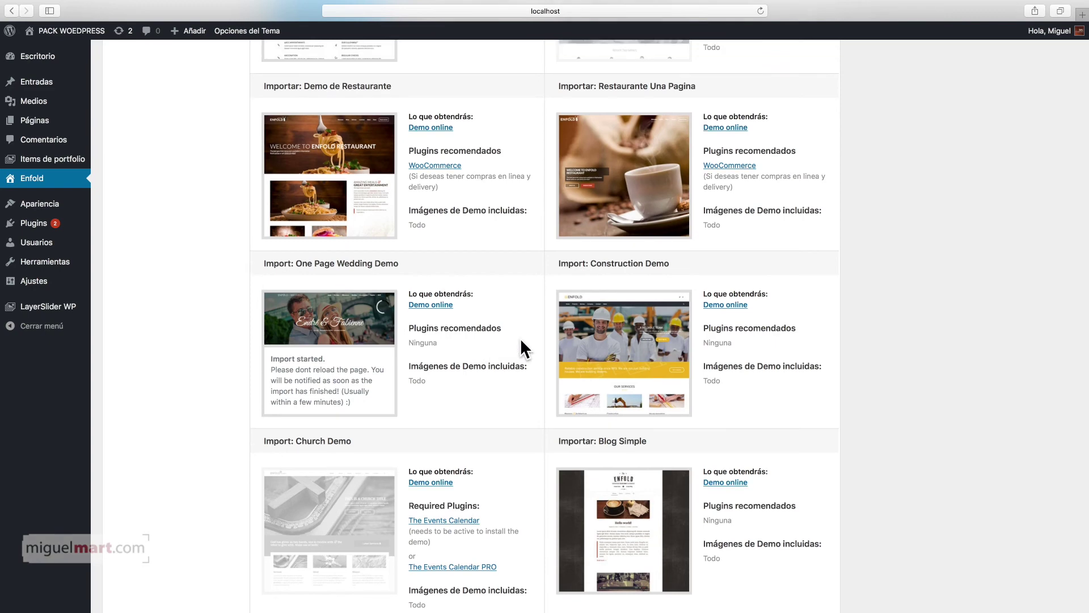